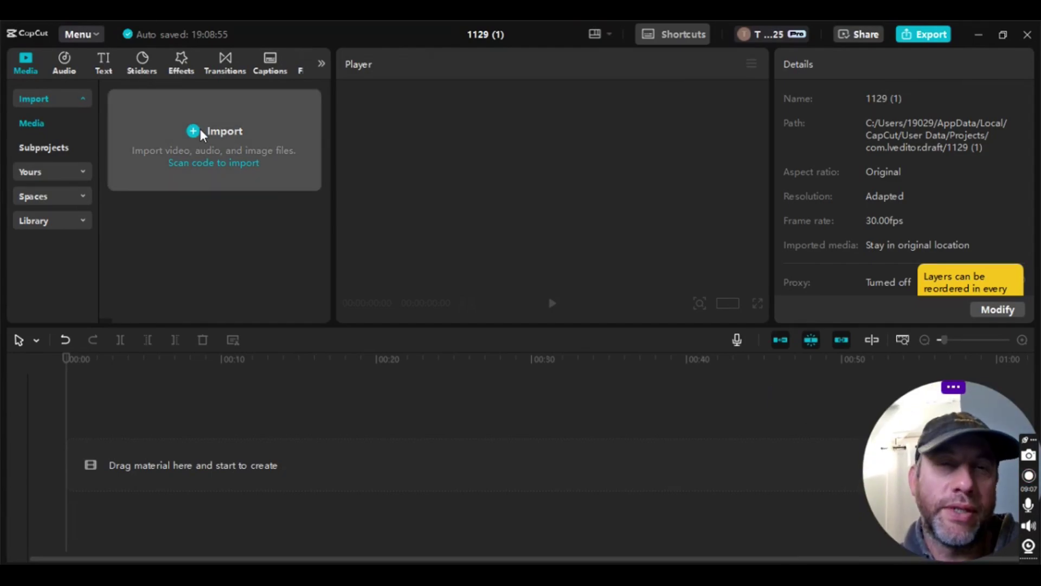
Import WIN_20241129_18_13_32_Pro.mp4 from Camera Roll and drop it onto the empty timeline.
{"action": "left_click", "coordinate": [277, 163]}
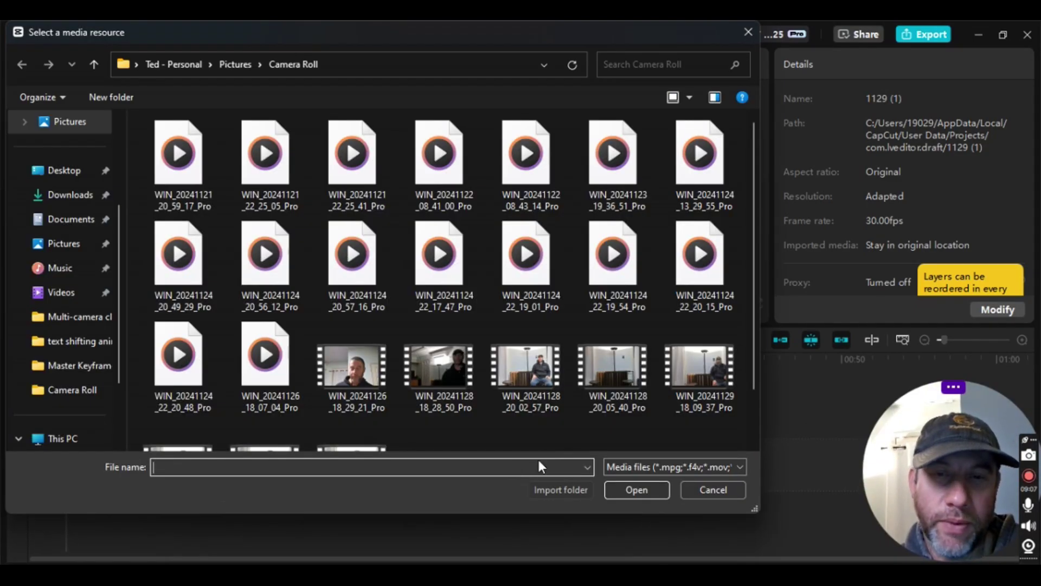
{"action": "scroll", "coordinate": [461, 397], "scroll_direction": "down", "scroll_amount": 1}
{"action": "left_click", "coordinate": [359, 403]}
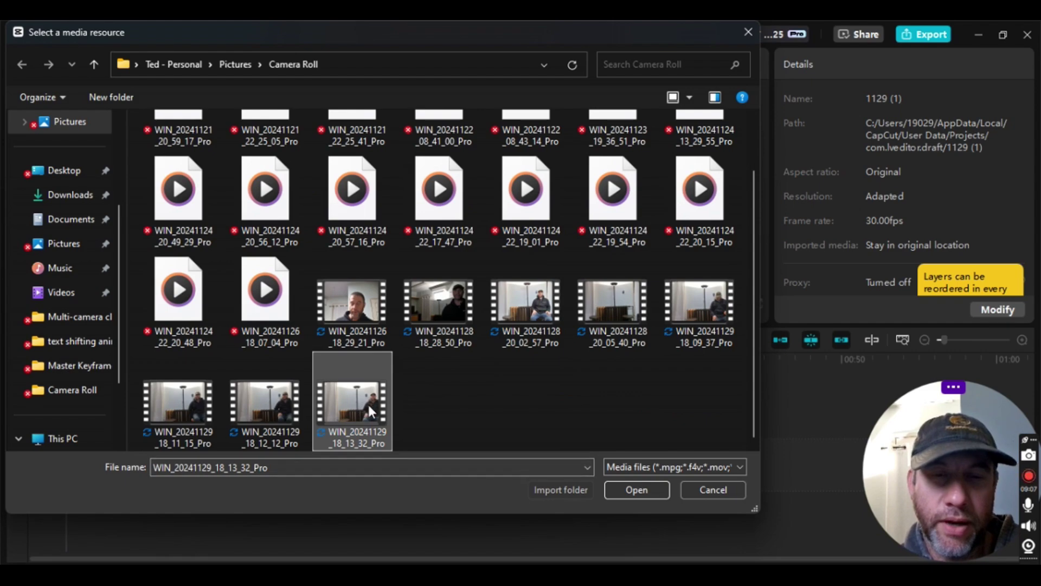
{"action": "left_click", "coordinate": [638, 495]}
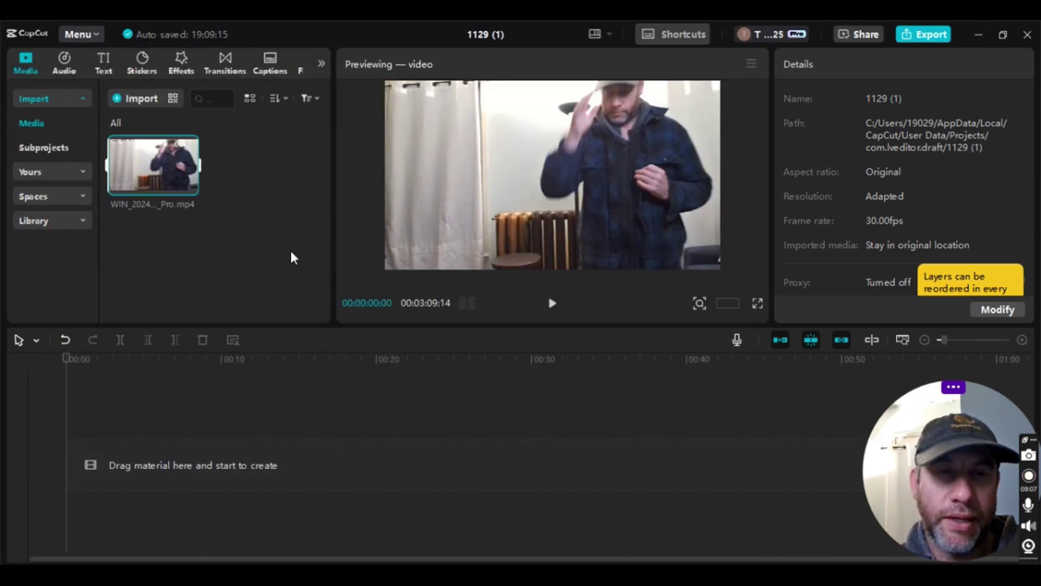
{"action": "left_click_drag", "start_coordinate": [159, 155], "coordinate": [112, 415]}
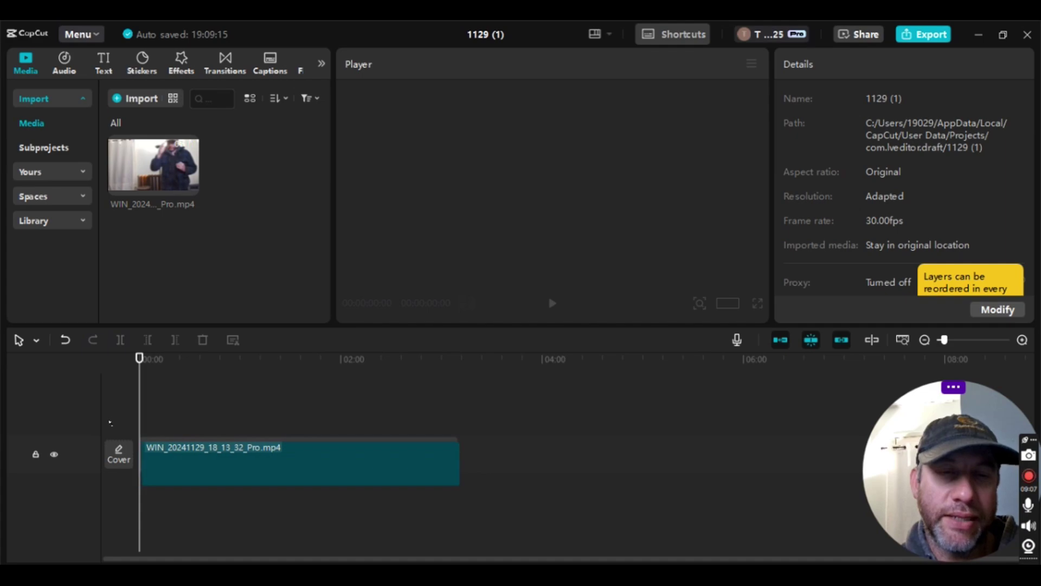
{"action": "left_click", "coordinate": [297, 489]}
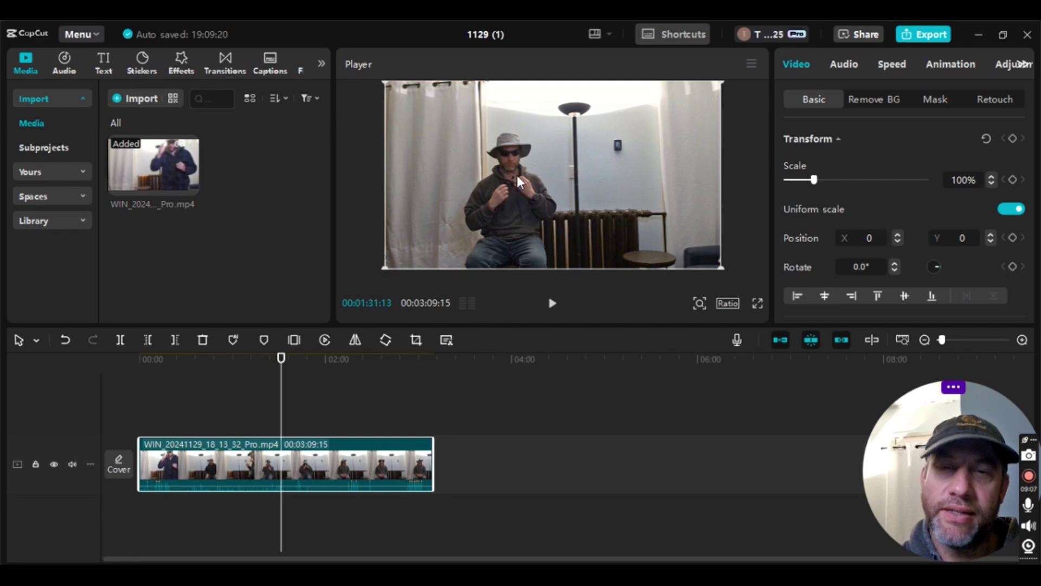
Rewind to 00:00, then play the clip and pause at 00:00:06:02 once the person is seated.
{"action": "left_click_drag", "start_coordinate": [284, 407], "coordinate": [121, 438]}
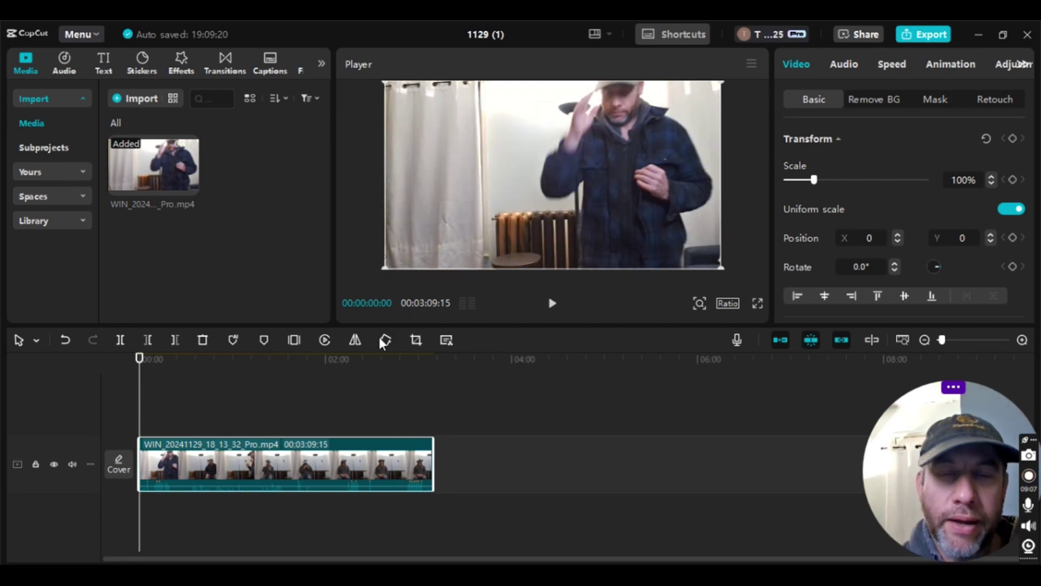
{"action": "left_click", "coordinate": [552, 305]}
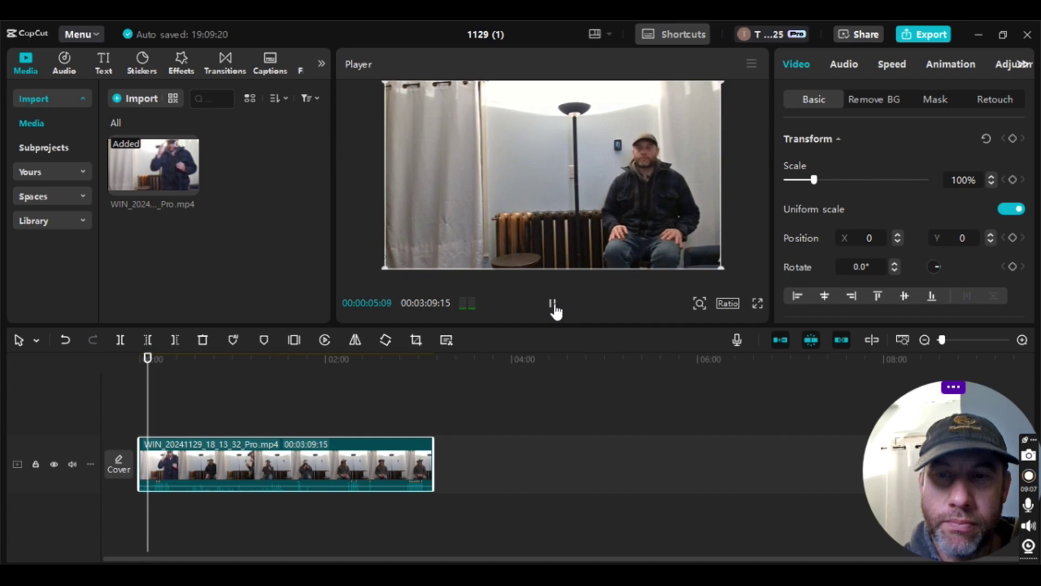
{"action": "left_click", "coordinate": [553, 305]}
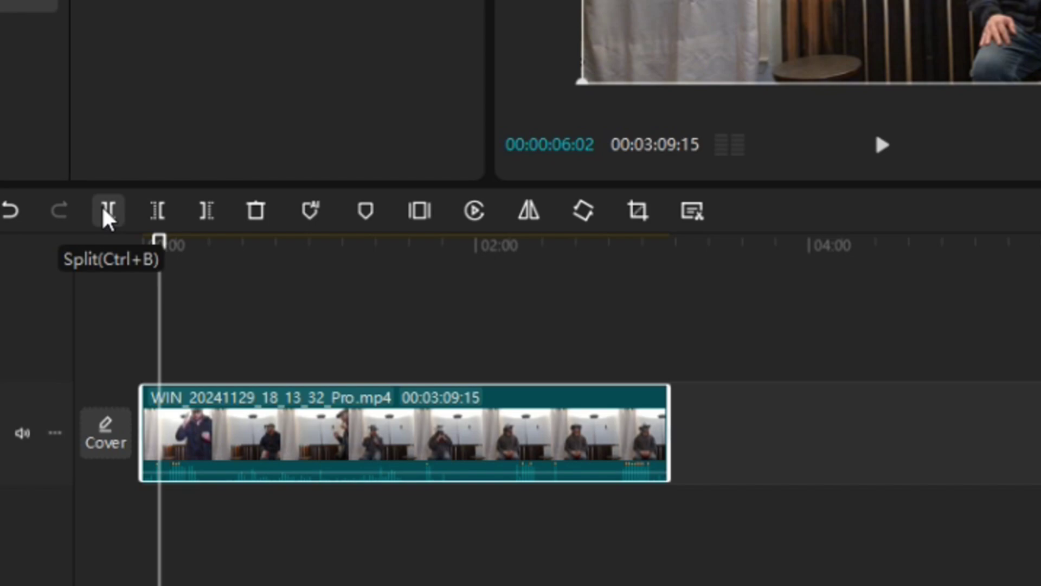
Split at the 6-second playhead and delete the short opening piece.
{"action": "left_click", "coordinate": [108, 213]}
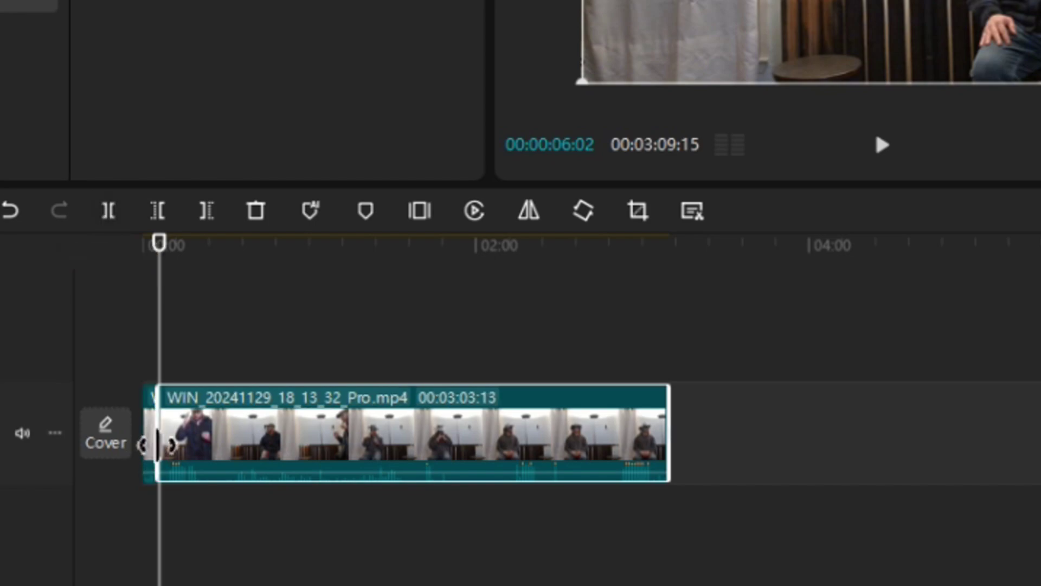
{"action": "right_click", "coordinate": [153, 444]}
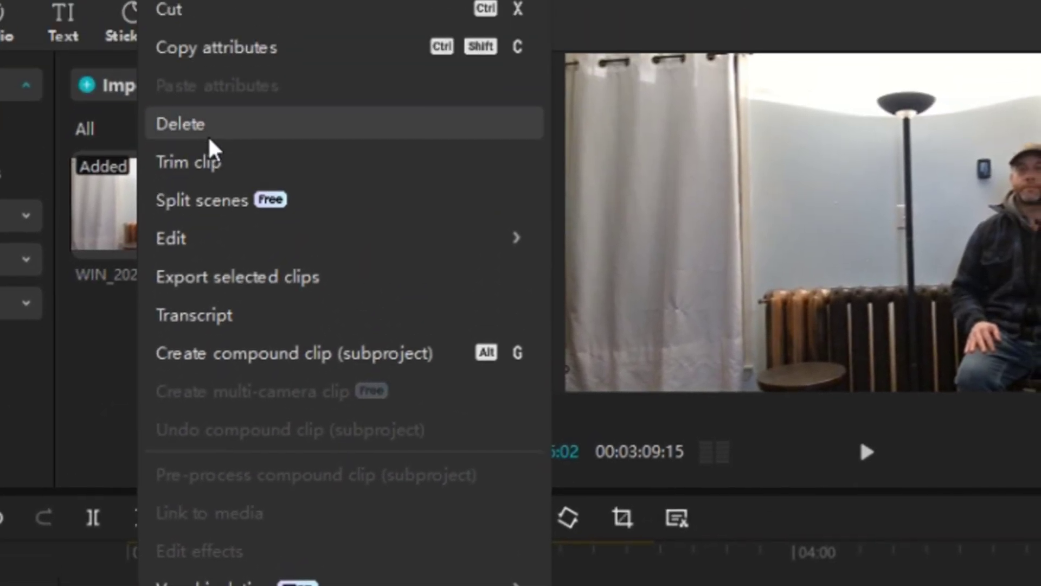
{"action": "left_click", "coordinate": [210, 125]}
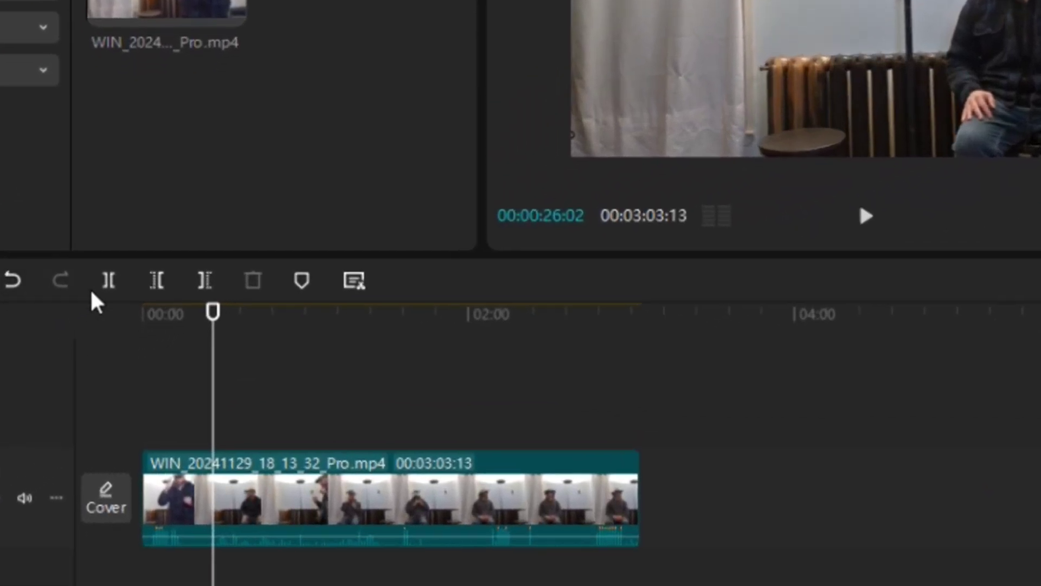
Split the clip at 00:00:26:02, then scrub the playhead to about 00:02:56:22.
{"action": "left_click", "coordinate": [107, 276]}
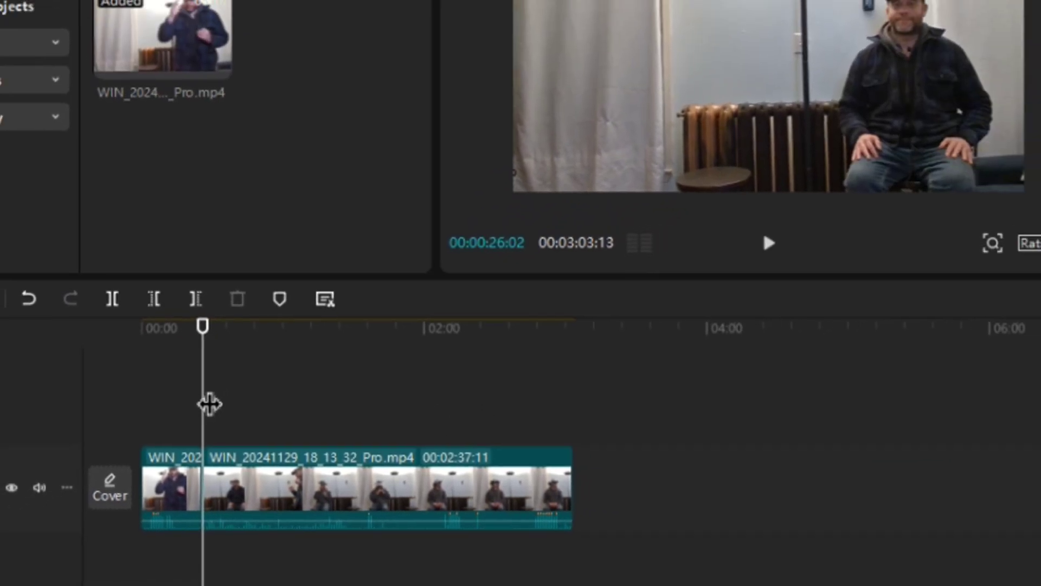
{"action": "left_click_drag", "start_coordinate": [209, 404], "coordinate": [286, 405]}
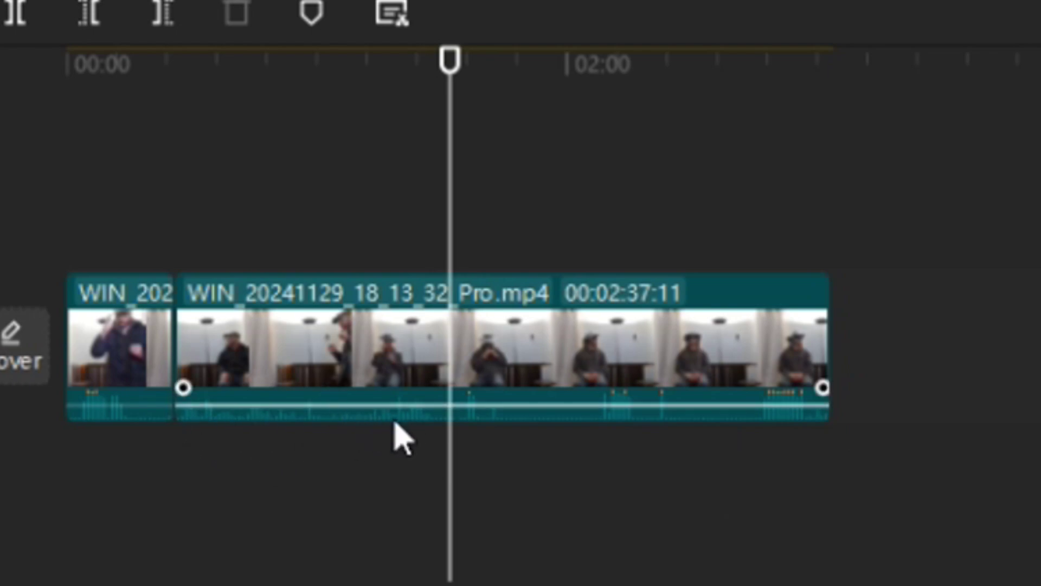
{"action": "left_click_drag", "start_coordinate": [459, 190], "coordinate": [59, 257]}
{"action": "left_click_drag", "start_coordinate": [100, 352], "coordinate": [399, 359]}
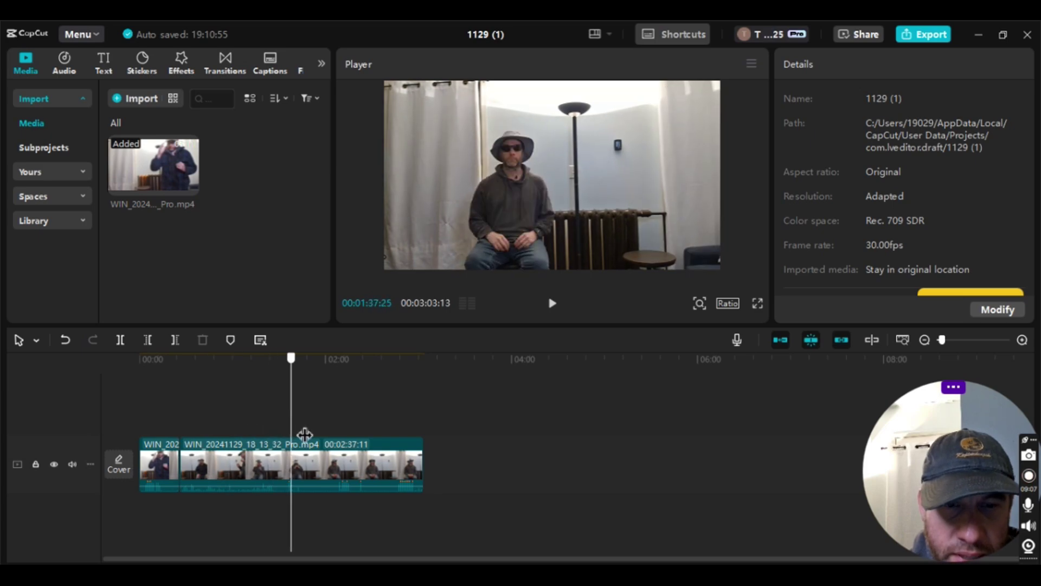
{"action": "left_click_drag", "start_coordinate": [305, 434], "coordinate": [379, 443]}
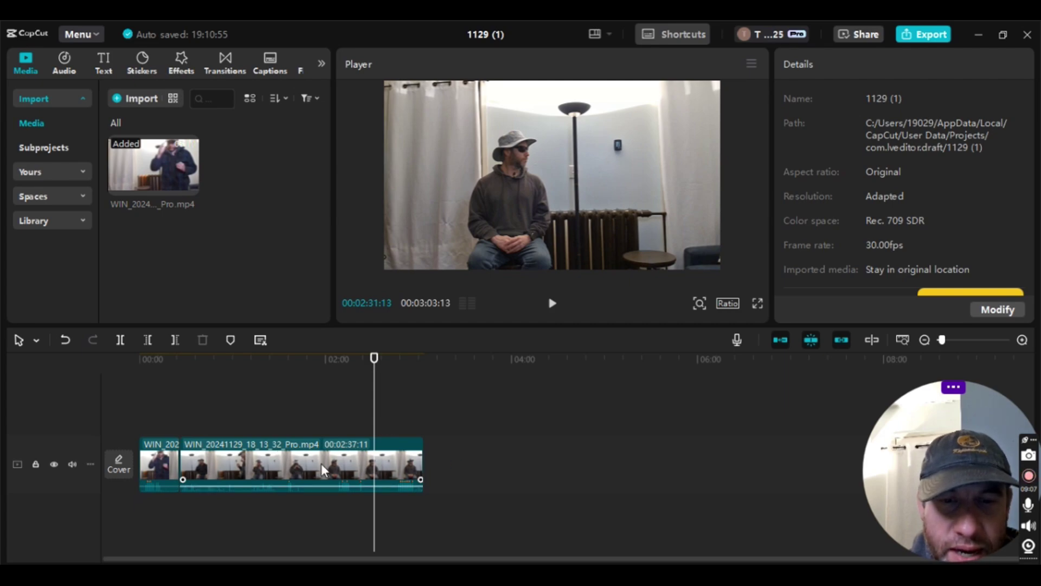
{"action": "left_click_drag", "start_coordinate": [381, 412], "coordinate": [413, 425]}
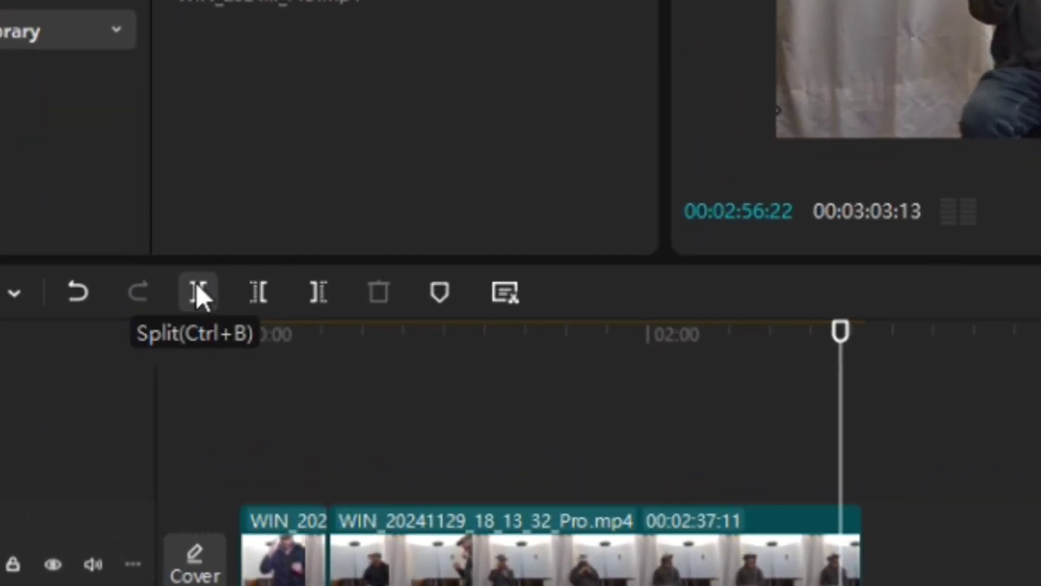
Split the clip at about 02:56 and delete the tail after it.
{"action": "left_click", "coordinate": [194, 297]}
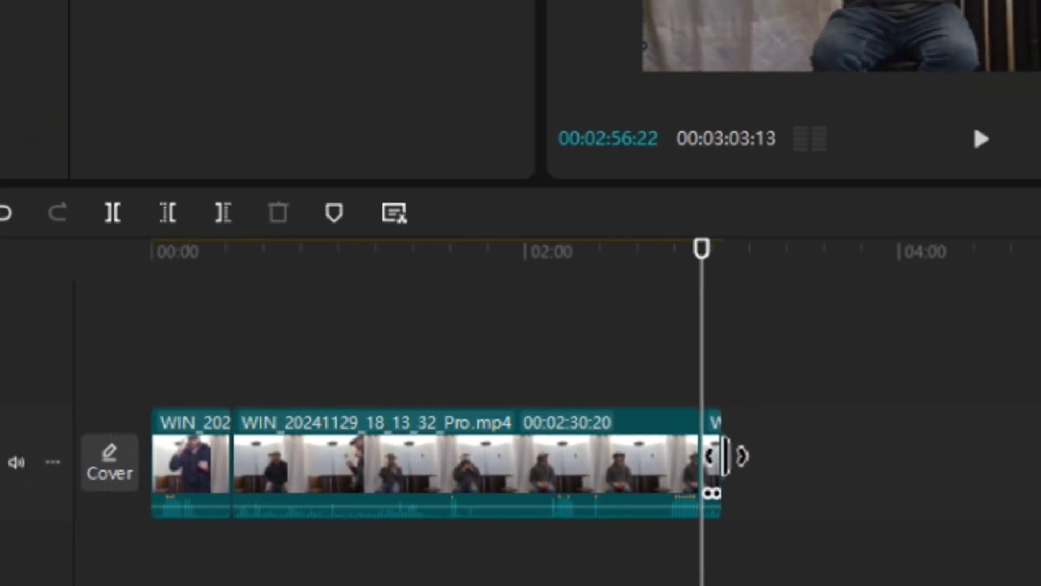
{"action": "right_click", "coordinate": [725, 458]}
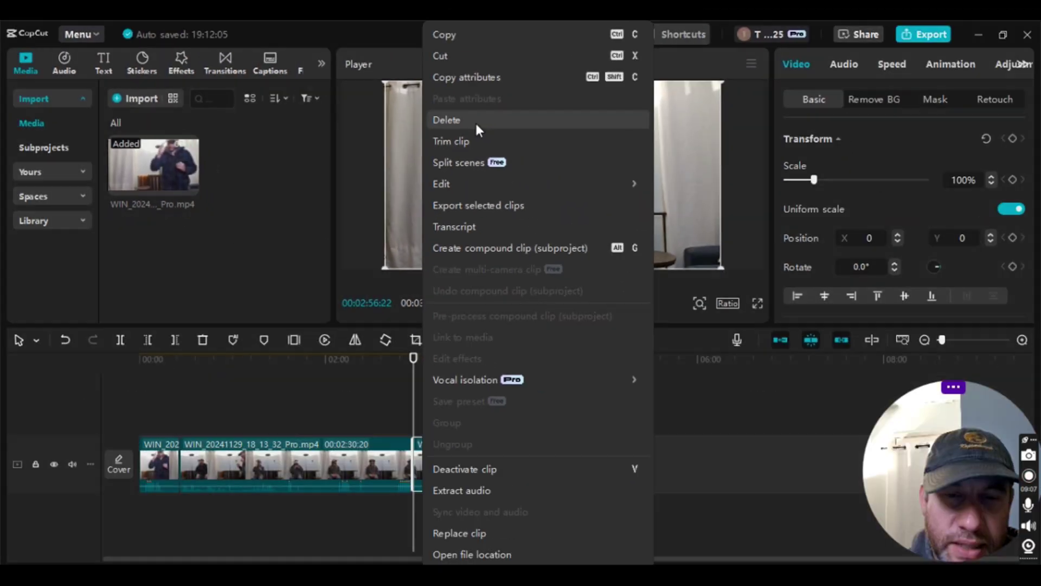
{"action": "left_click", "coordinate": [697, 103]}
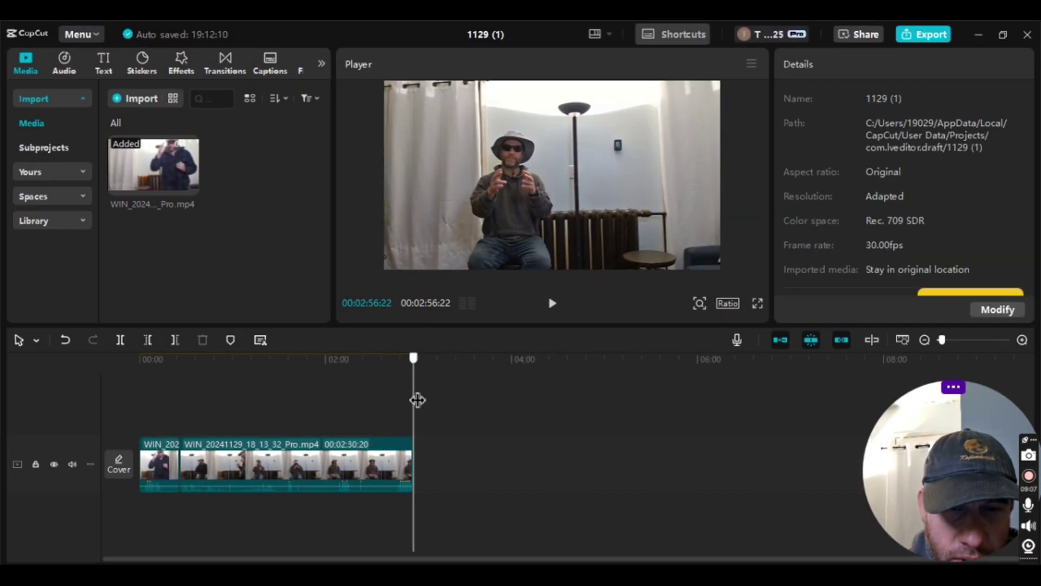
Split at 02:30:28 and delete the long middle piece, leaving two short pieces.
{"action": "left_click_drag", "start_coordinate": [418, 400], "coordinate": [383, 401]}
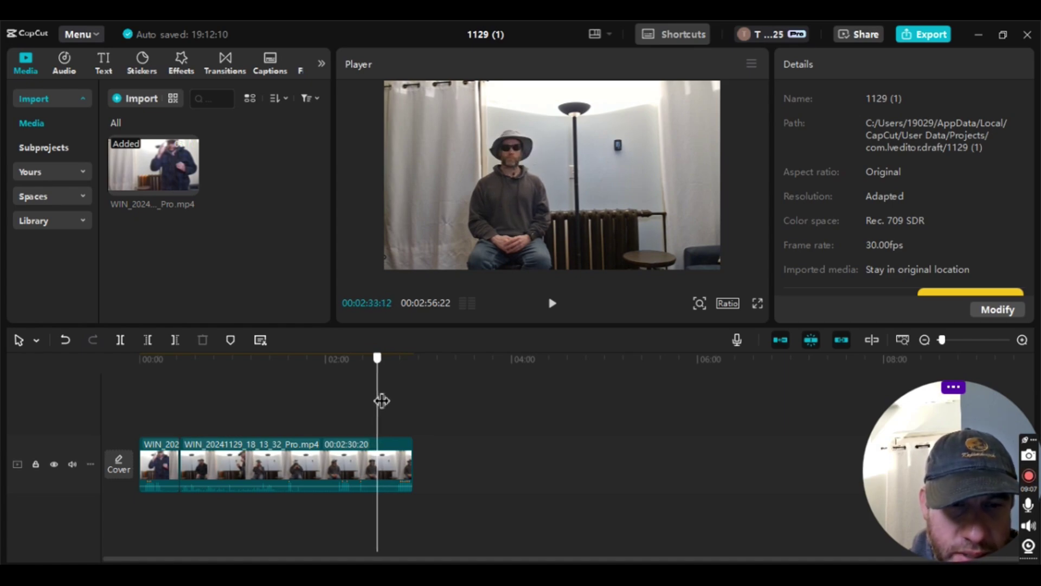
{"action": "left_click_drag", "start_coordinate": [382, 400], "coordinate": [378, 402]}
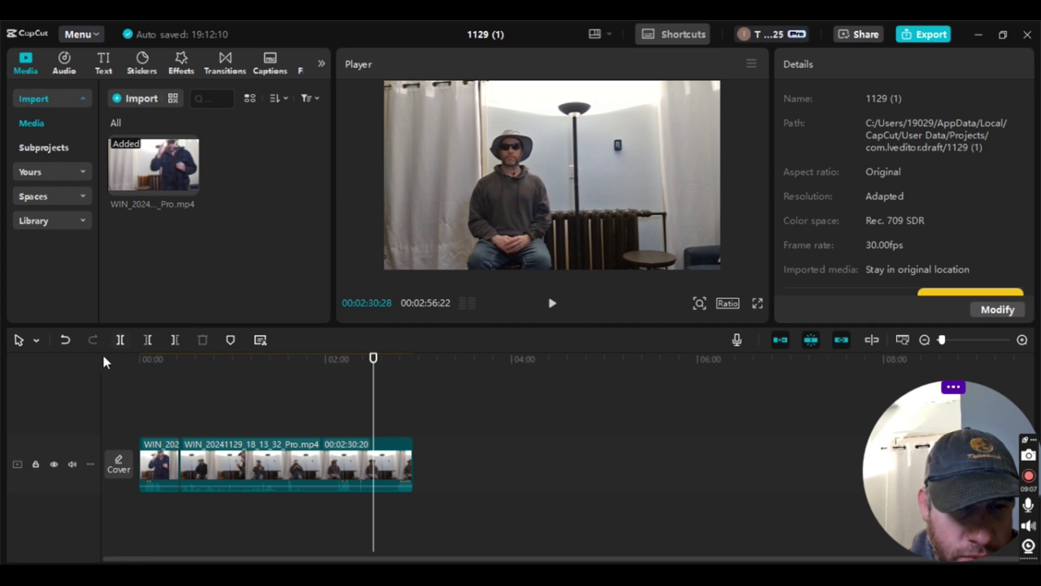
{"action": "left_click", "coordinate": [119, 344]}
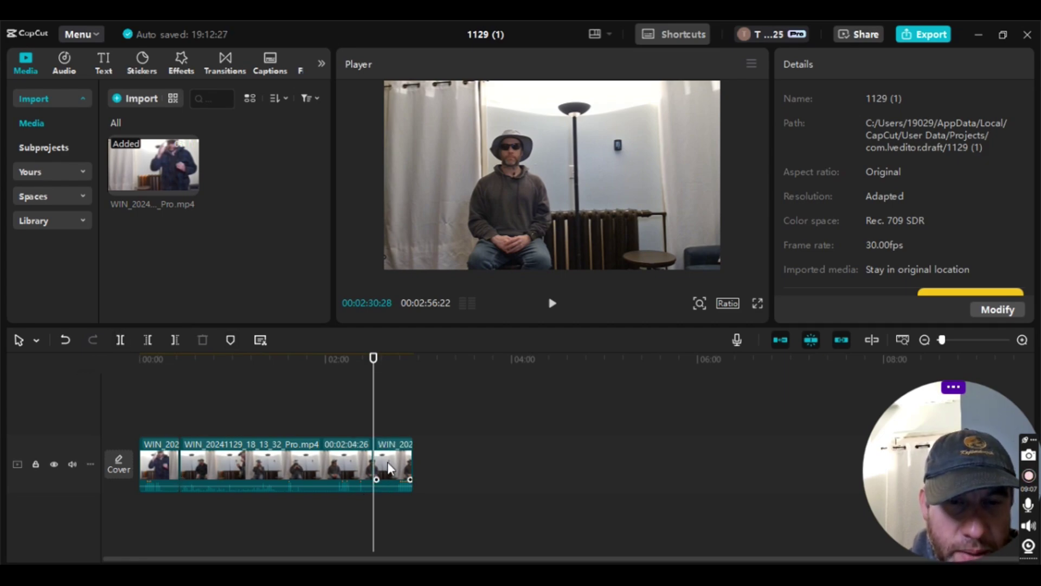
{"action": "left_click", "coordinate": [344, 470]}
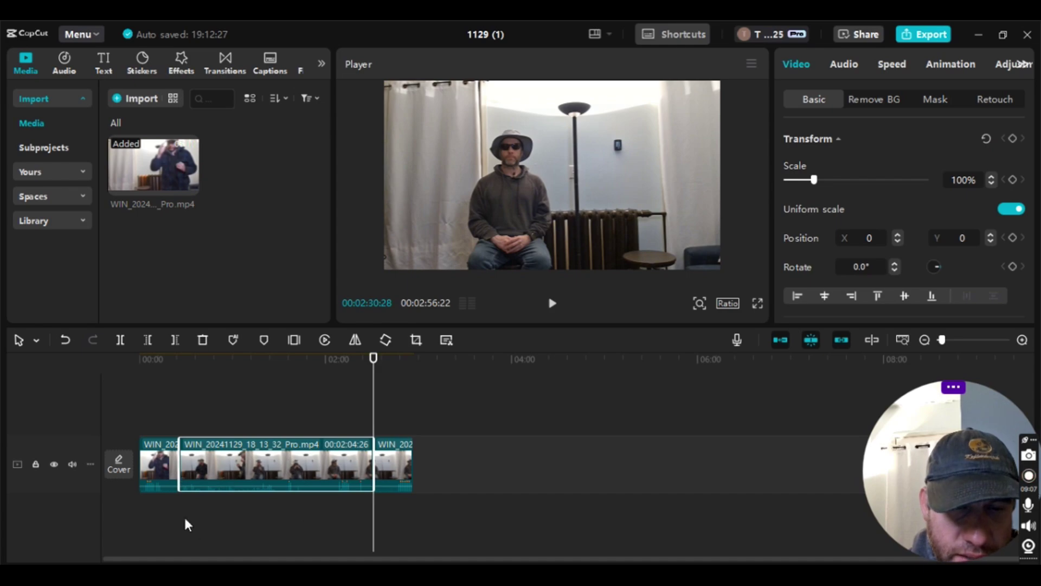
{"action": "right_click", "coordinate": [271, 461]}
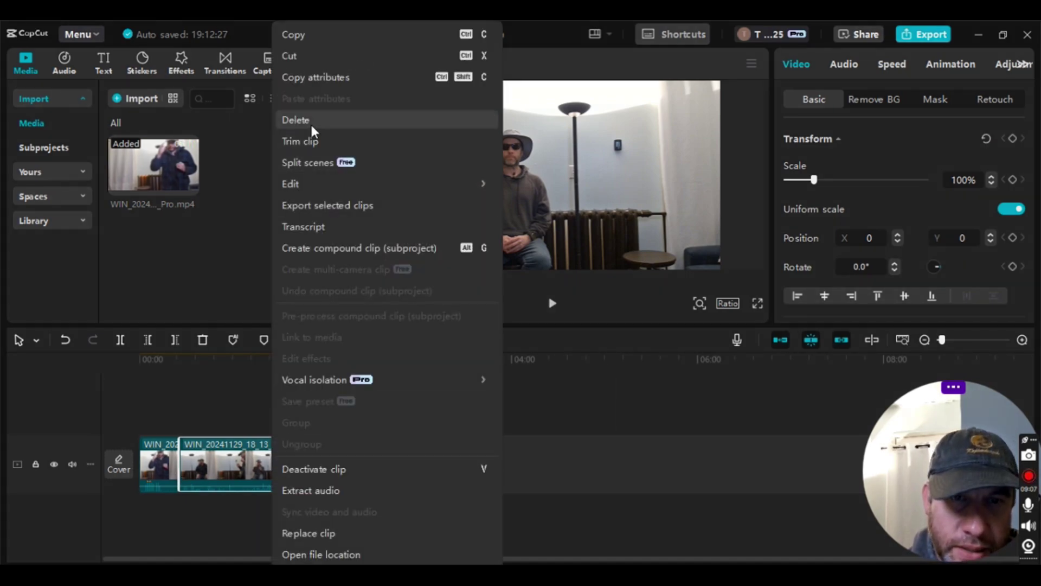
{"action": "left_click", "coordinate": [310, 122]}
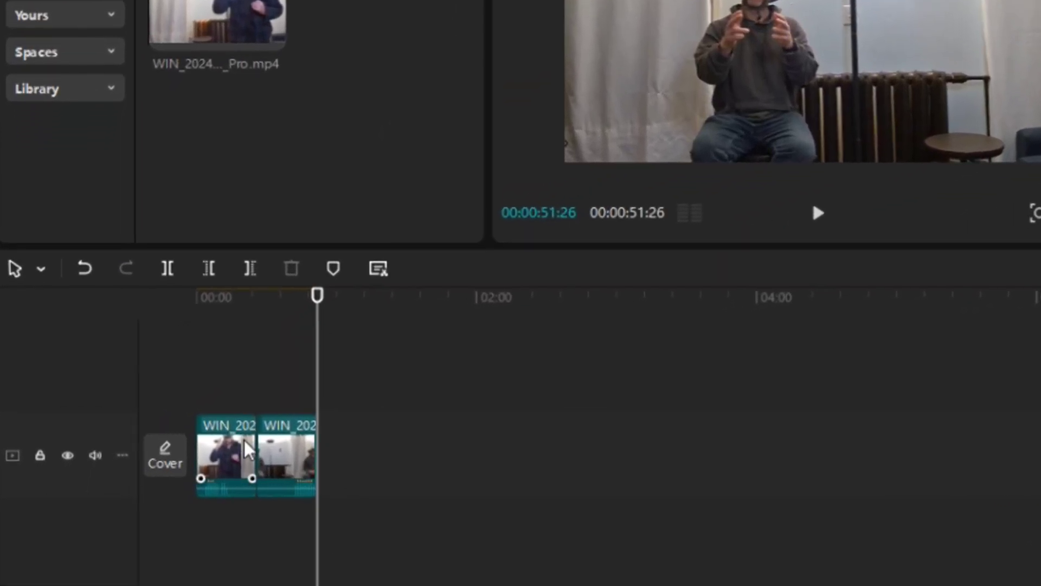
{"action": "left_click", "coordinate": [287, 463]}
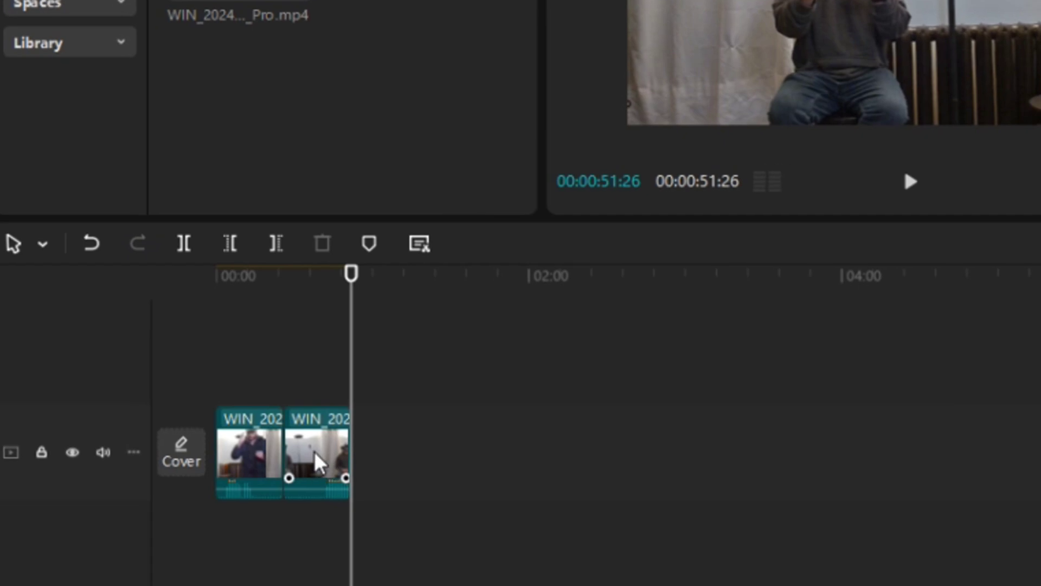
Drag the second short piece onto an overlay track above the first, aligned at 00:00.
{"action": "left_click_drag", "start_coordinate": [320, 463], "coordinate": [217, 355]}
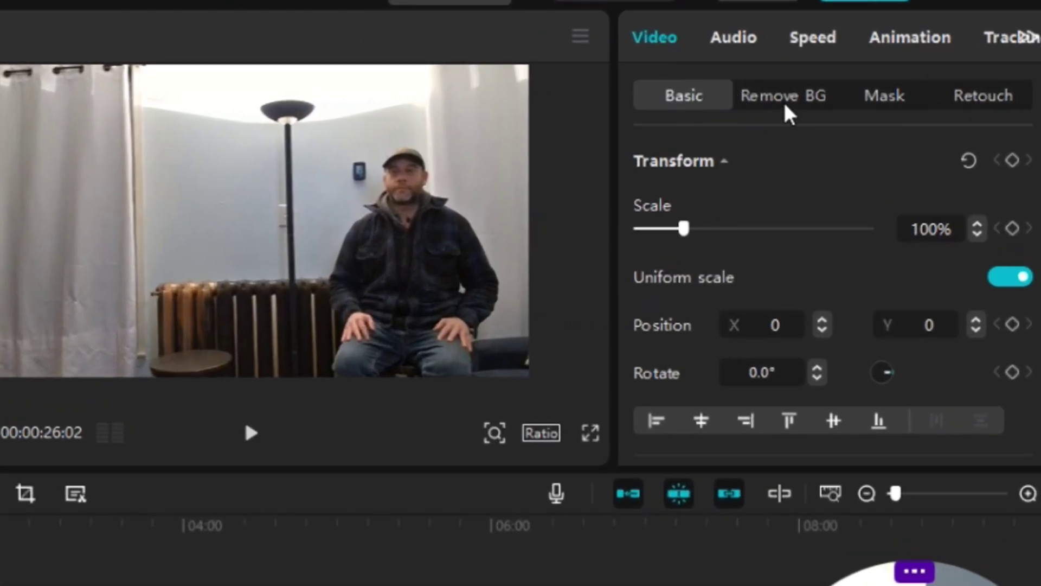
Give the top clip a Horizontal mask rotated to about 265° between the people, then preview full screen from 00:00.
{"action": "left_click", "coordinate": [899, 100]}
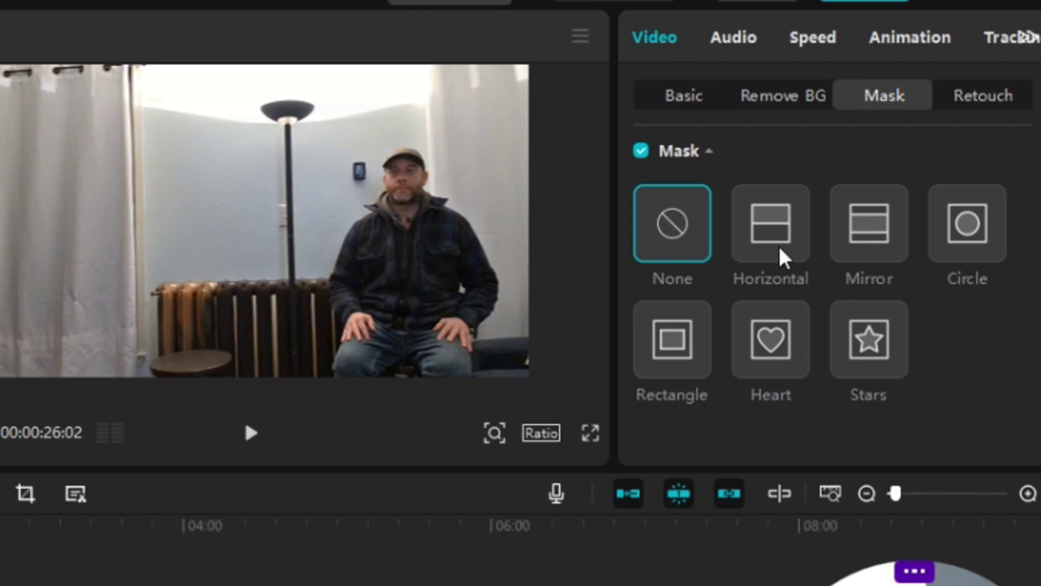
{"action": "left_click", "coordinate": [785, 259]}
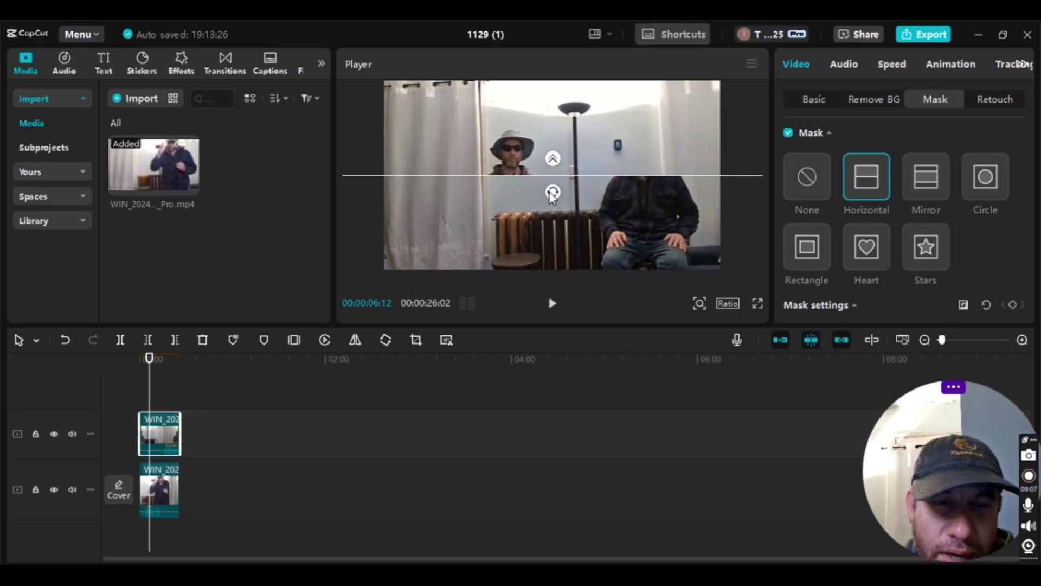
{"action": "left_click_drag", "start_coordinate": [243, 247], "coordinate": [252, 254]}
{"action": "left_click_drag", "start_coordinate": [561, 205], "coordinate": [586, 192]}
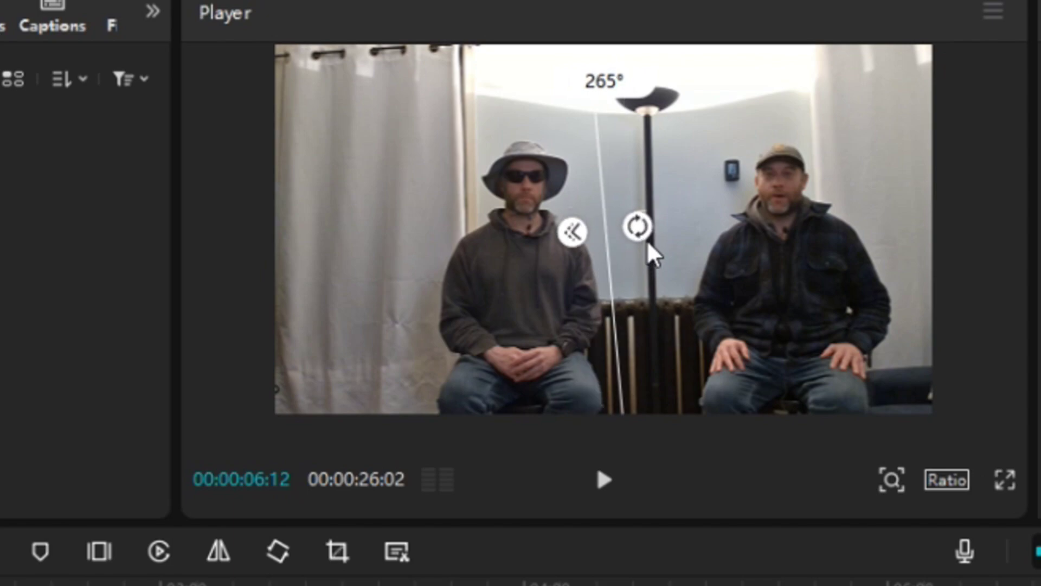
{"action": "mouse_move", "coordinate": [647, 239]}
{"action": "left_mouse_down"}
{"action": "mouse_move", "coordinate": [645, 248]}
{"action": "mouse_move", "coordinate": [656, 240]}
{"action": "left_mouse_up"}
{"action": "left_click_drag", "start_coordinate": [630, 279], "coordinate": [646, 281]}
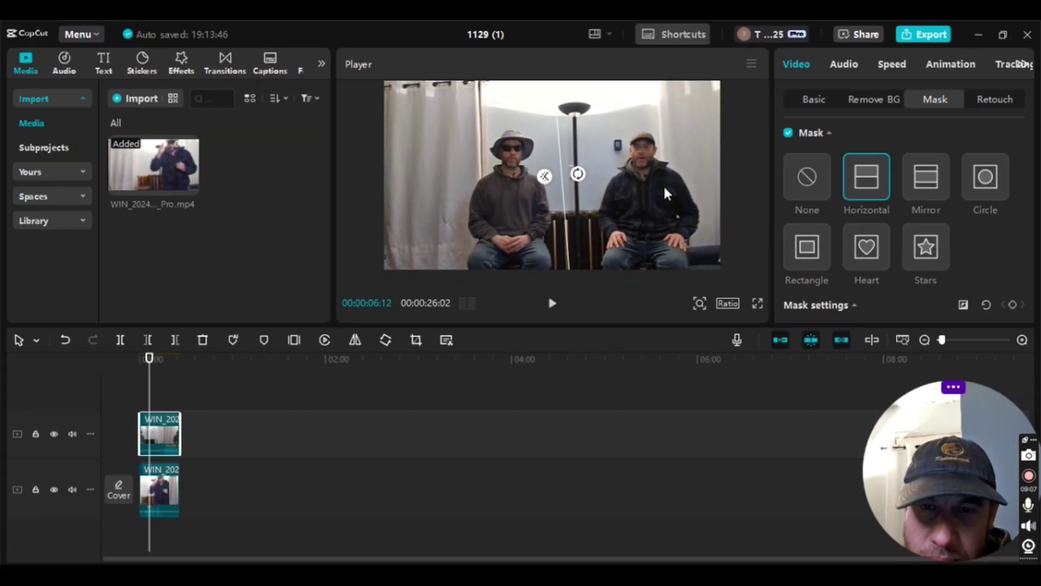
{"action": "key", "text": "Home"}
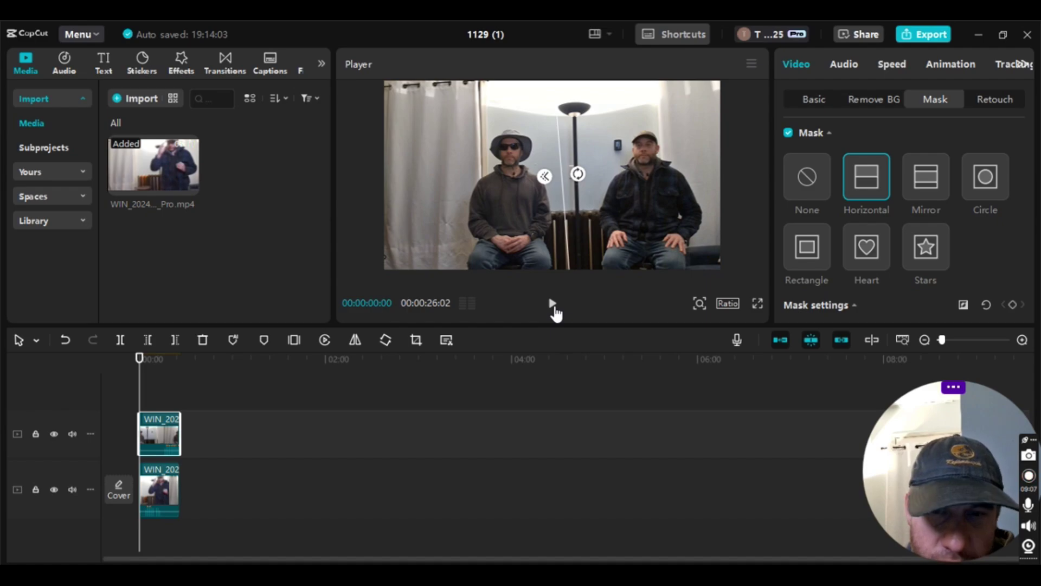
{"action": "left_click", "coordinate": [757, 303]}
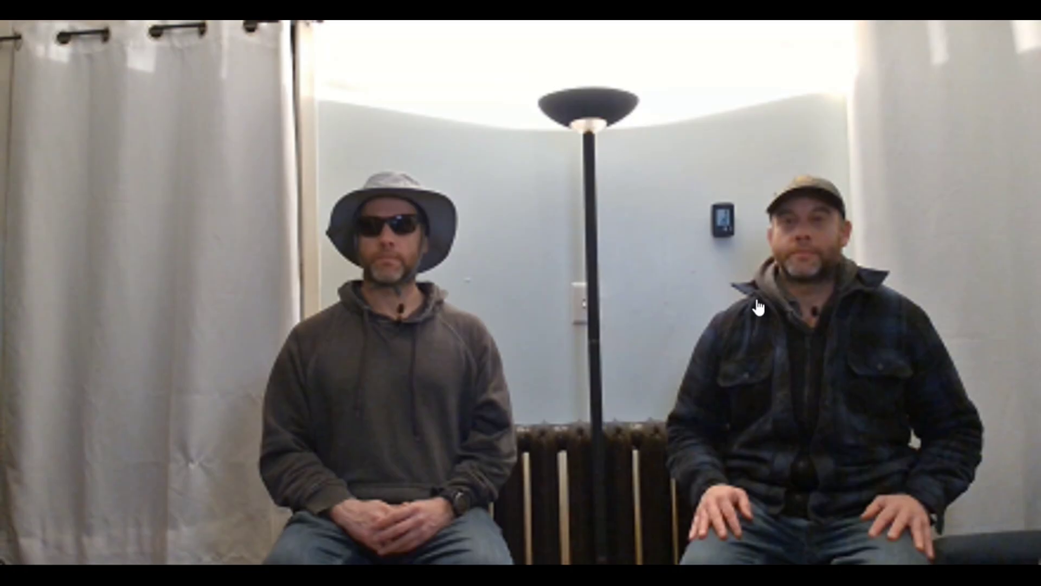
Play the 26-second full-screen clone preview through, then exit back to the editor.
{"action": "mouse_move", "coordinate": [707, 308]}
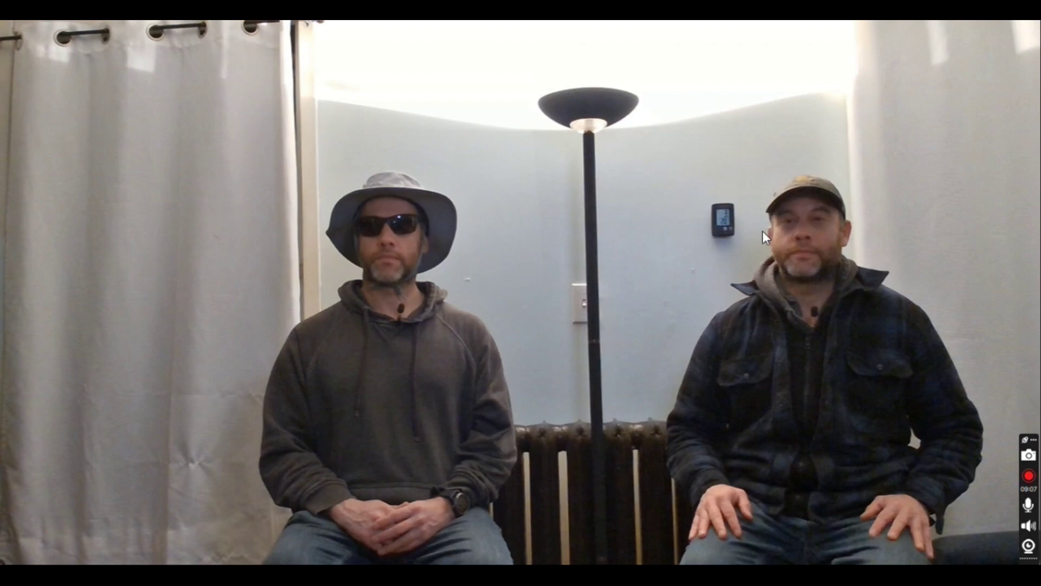
{"action": "mouse_move", "coordinate": [637, 276]}
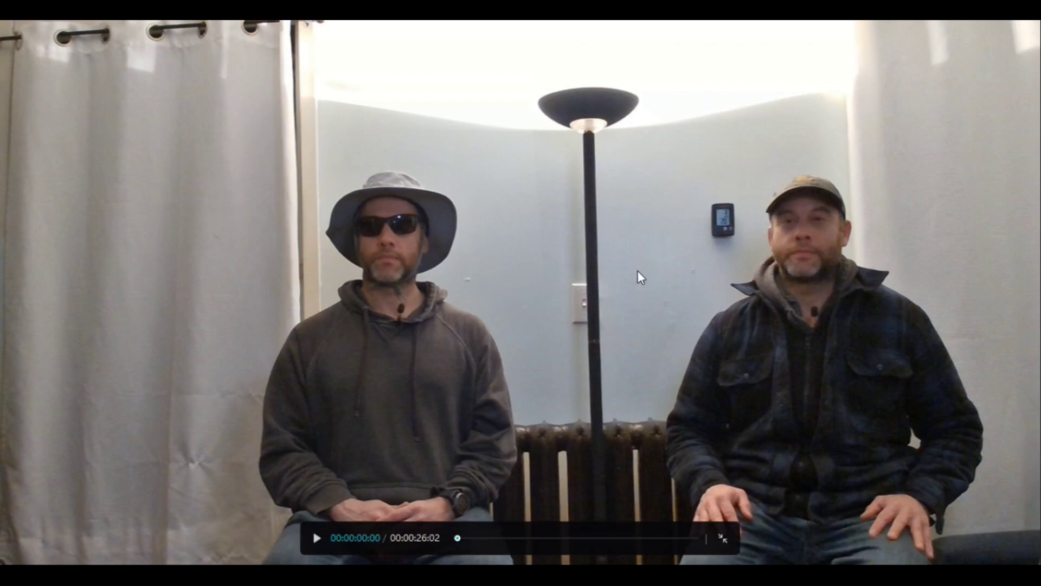
{"action": "left_click", "coordinate": [315, 549]}
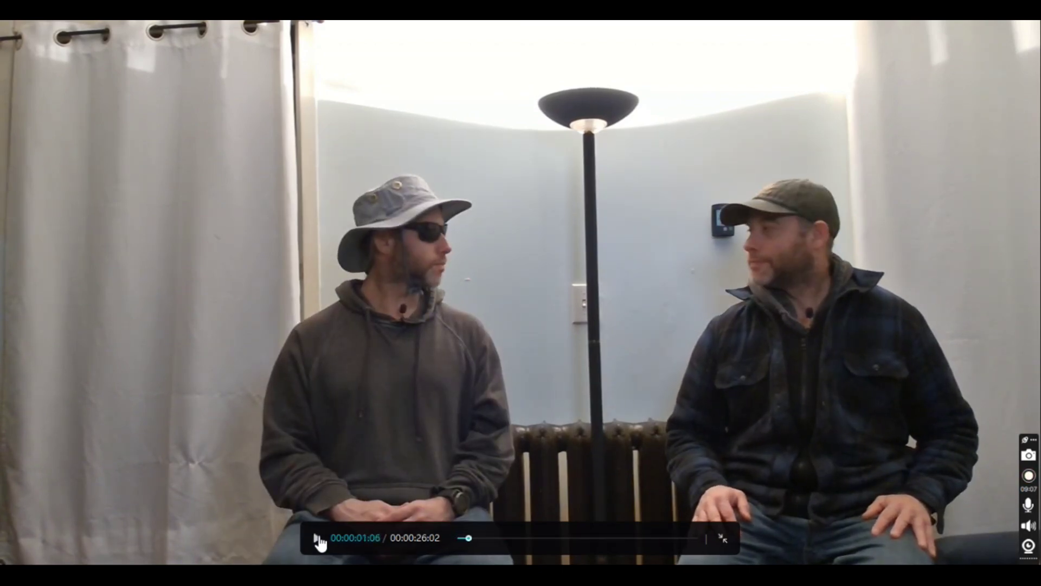
{"action": "key", "text": "Escape"}
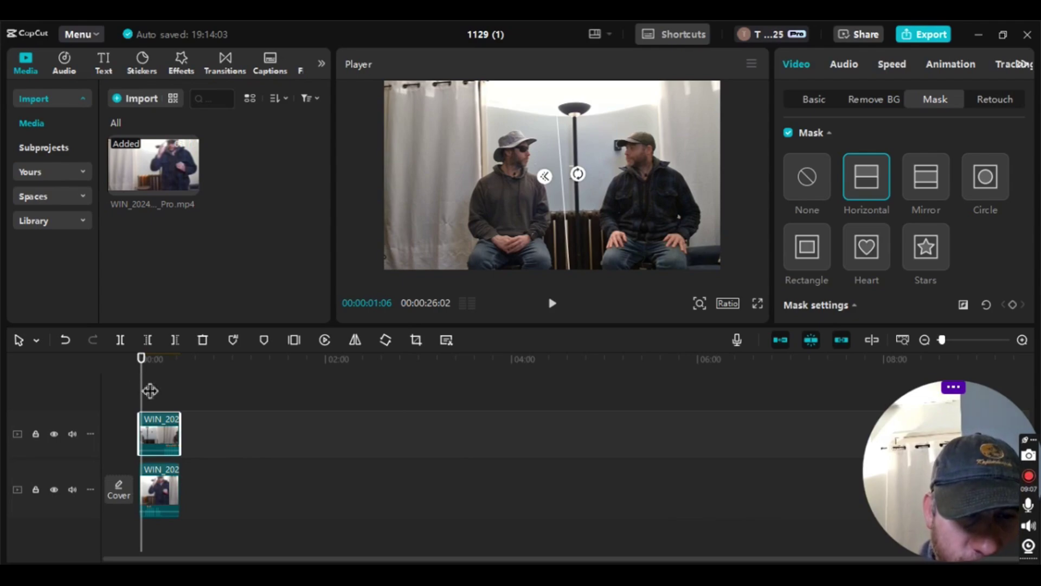
Scrub and play the video, pausing the playhead at 00:00:03:03.
{"action": "left_click_drag", "start_coordinate": [145, 396], "coordinate": [126, 392]}
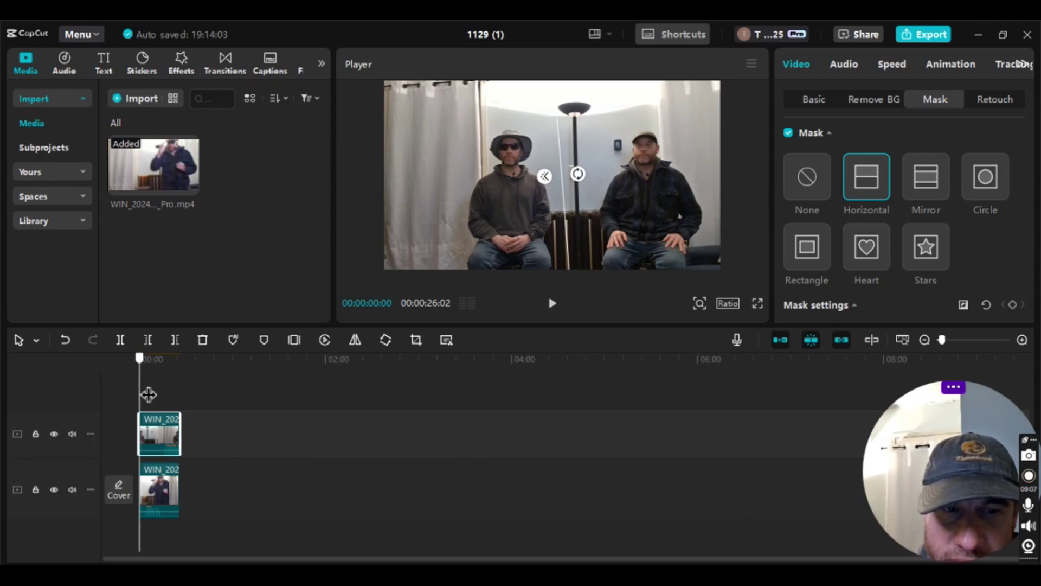
{"action": "left_click_drag", "start_coordinate": [148, 395], "coordinate": [156, 396]}
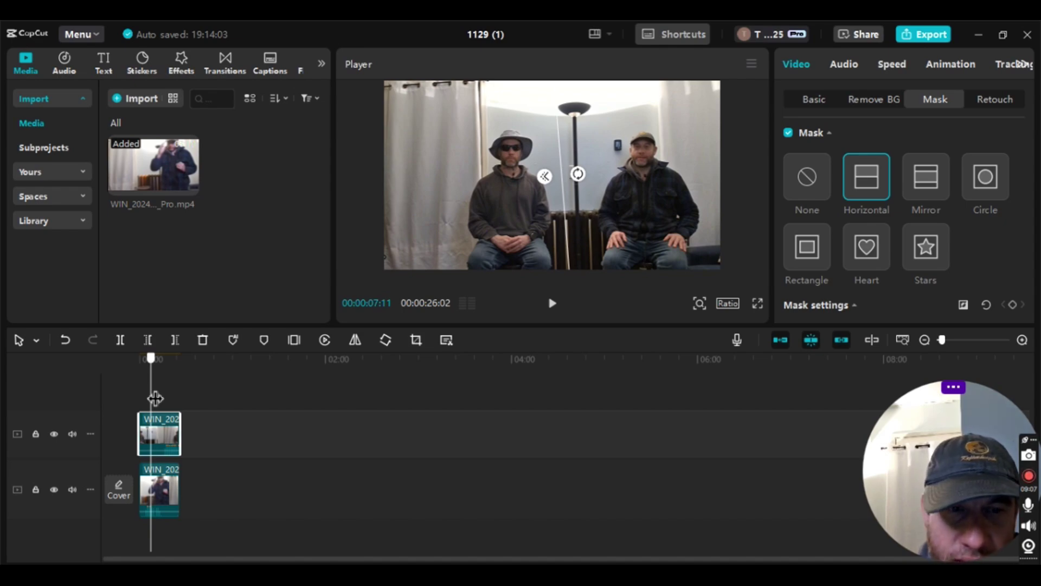
{"action": "left_click_drag", "start_coordinate": [155, 399], "coordinate": [102, 404]}
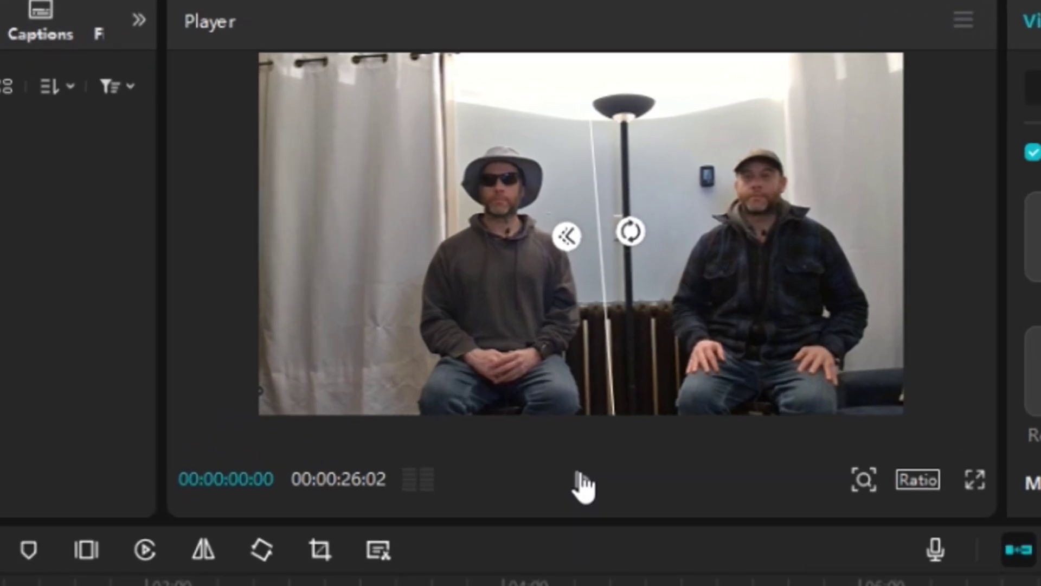
{"action": "left_click", "coordinate": [583, 486]}
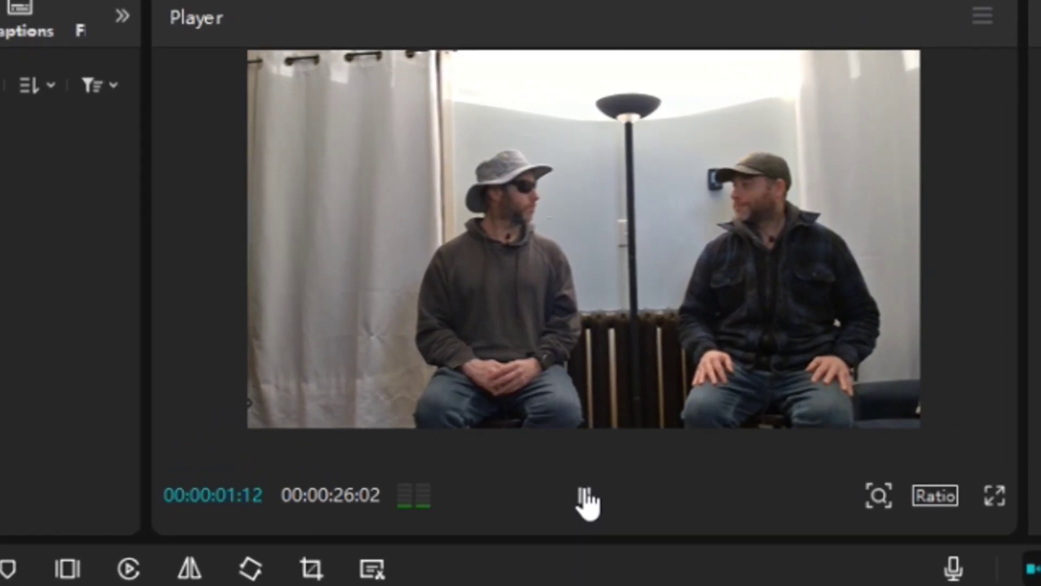
{"action": "left_click", "coordinate": [585, 498]}
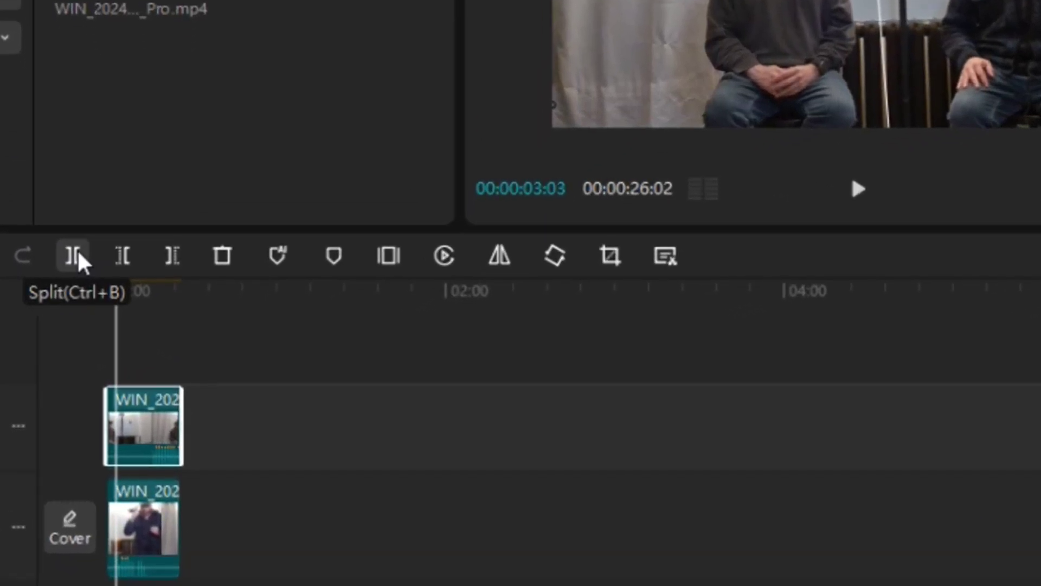
Split the top clip at 00:00:03:03, delete its opening piece, and slide the 00:00:22:29 remainder to 00:00.
{"action": "left_click", "coordinate": [78, 252]}
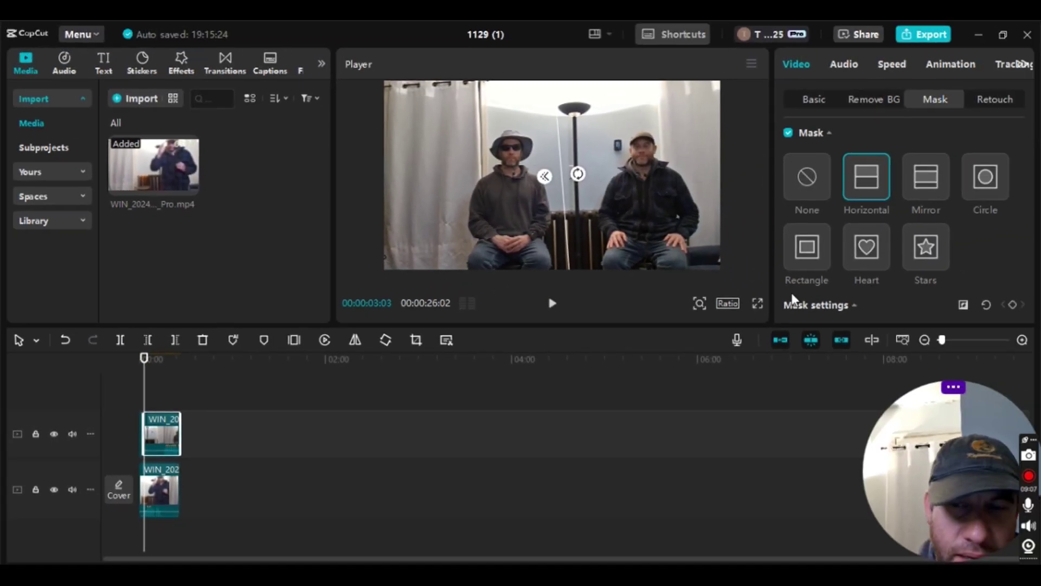
{"action": "left_click", "coordinate": [1021, 339]}
{"action": "left_click", "coordinate": [1022, 340]}
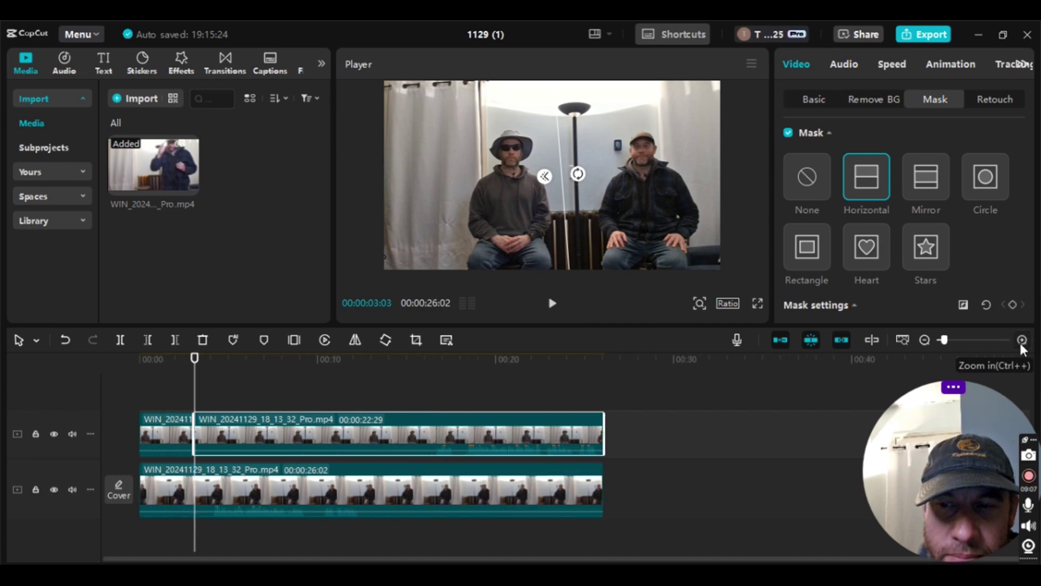
{"action": "right_click", "coordinate": [160, 435]}
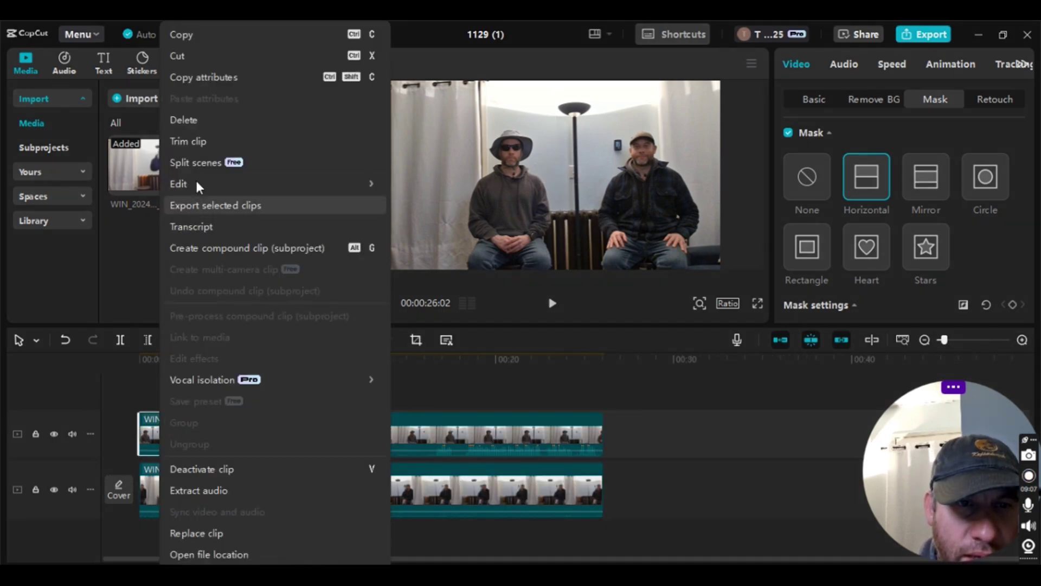
{"action": "left_click", "coordinate": [210, 120]}
{"action": "left_click_drag", "start_coordinate": [216, 423], "coordinate": [121, 412]}
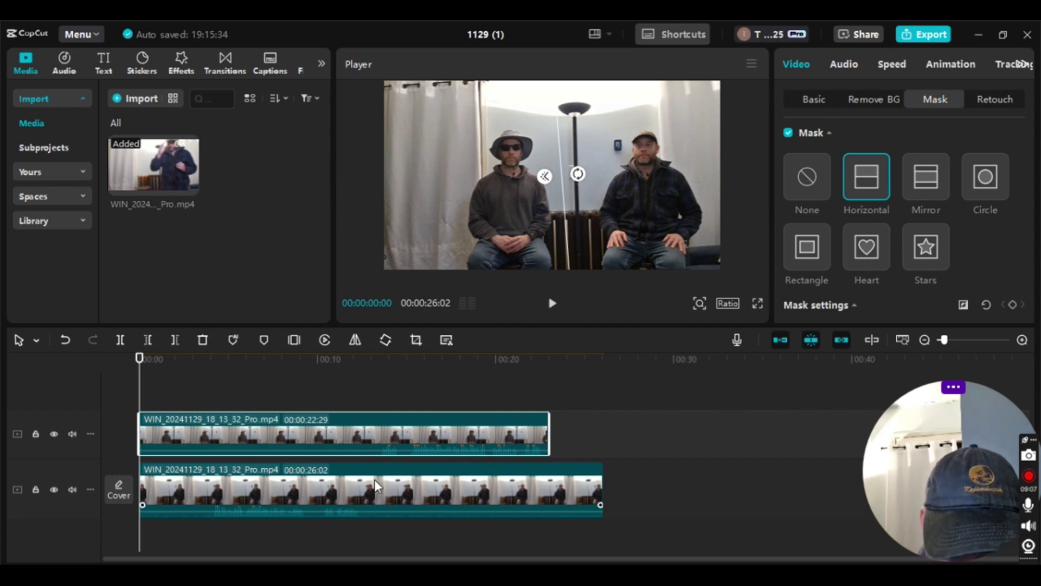
{"action": "left_click", "coordinate": [758, 303]}
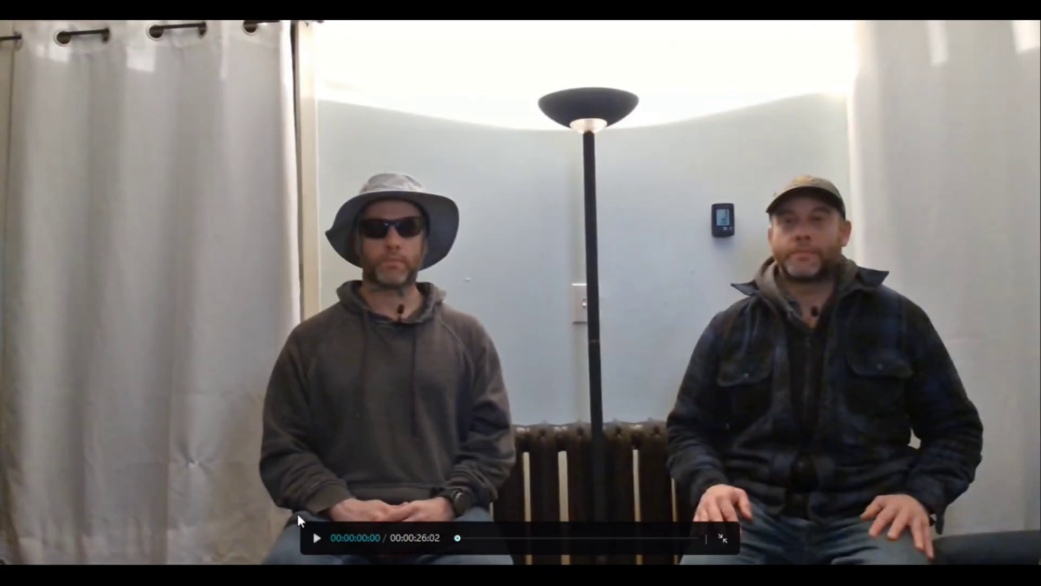
{"action": "left_click", "coordinate": [317, 538]}
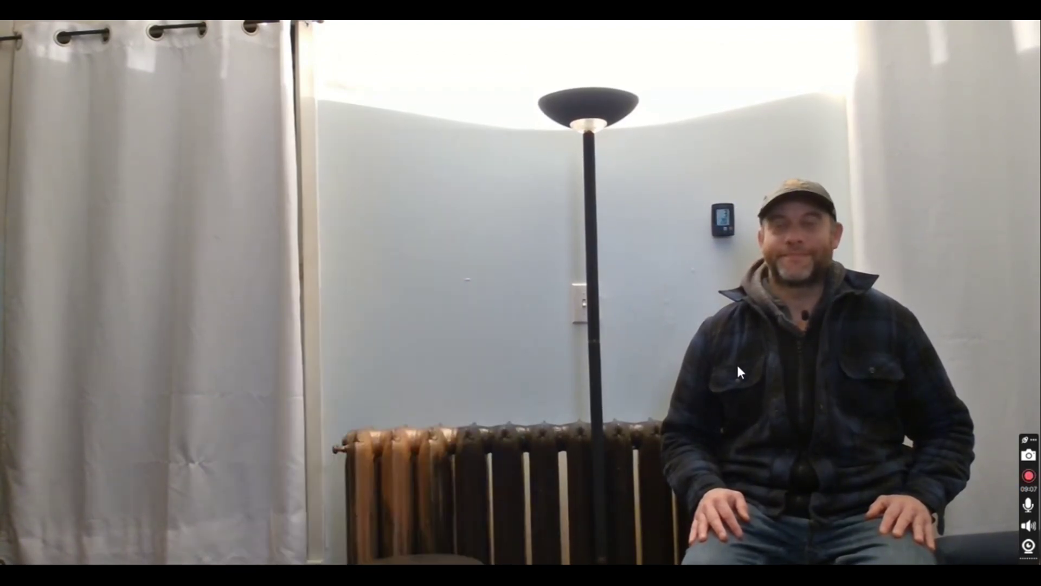
{"action": "key", "text": "Escape"}
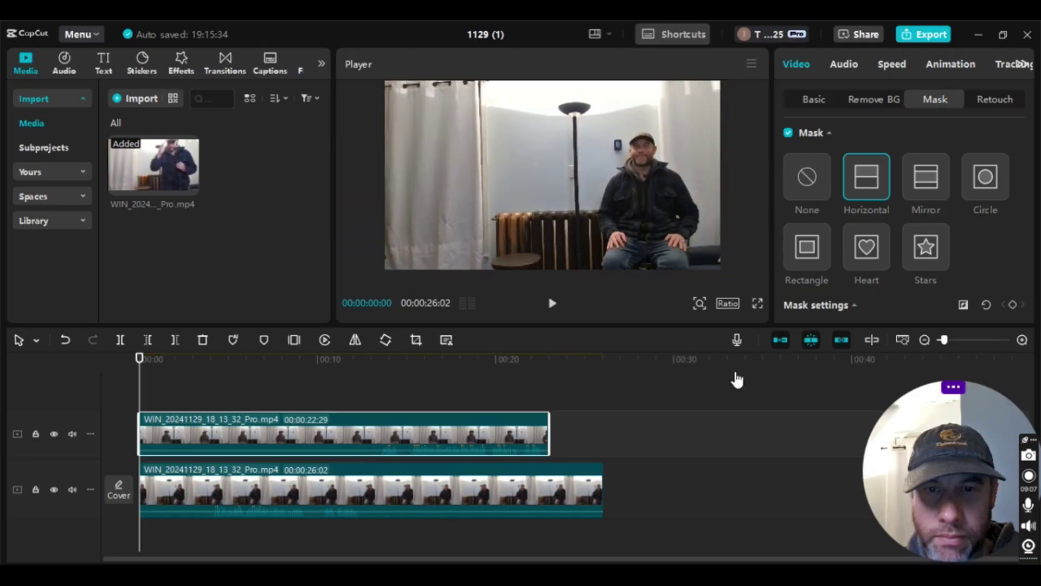
Stop playback and snap the playhead to the top clip's end at 00:00:22:29.
{"action": "left_click", "coordinate": [587, 417]}
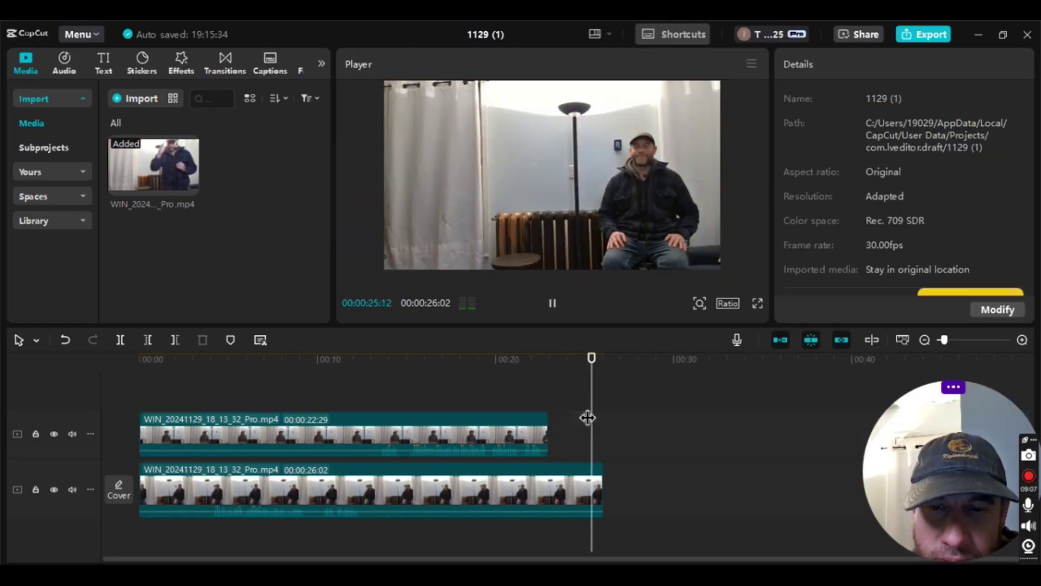
{"action": "key", "text": "space"}
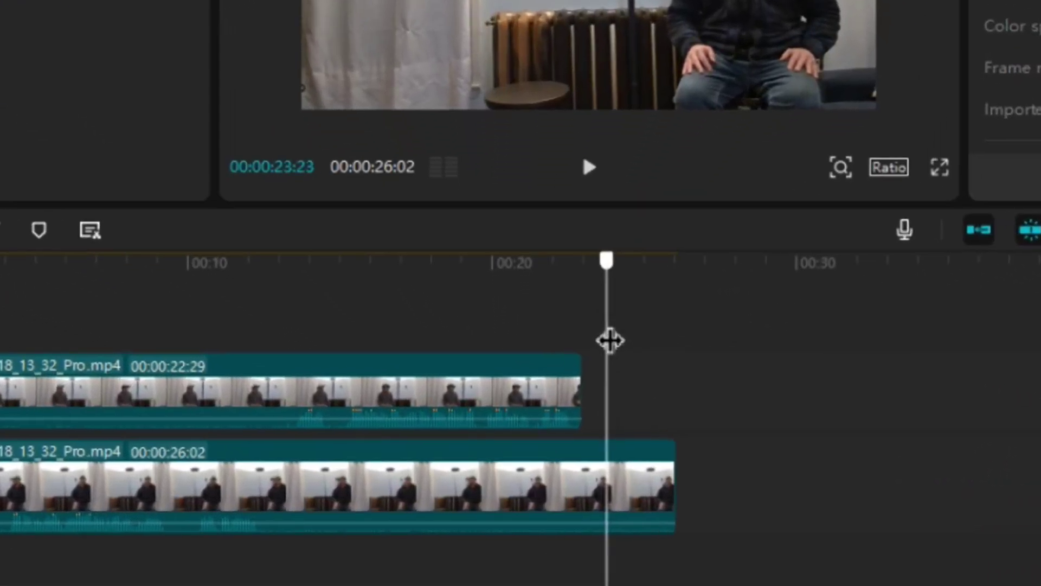
{"action": "left_click_drag", "start_coordinate": [610, 341], "coordinate": [593, 337]}
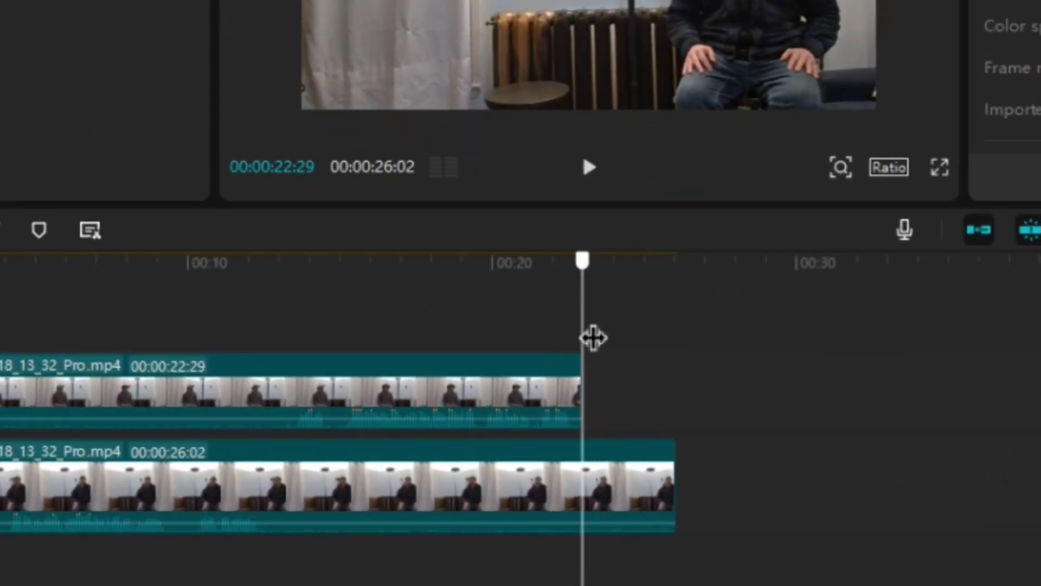
Split the lower clip at 22:29, delete its leftover tail, and rewind the playhead.
{"action": "left_click", "coordinate": [647, 506]}
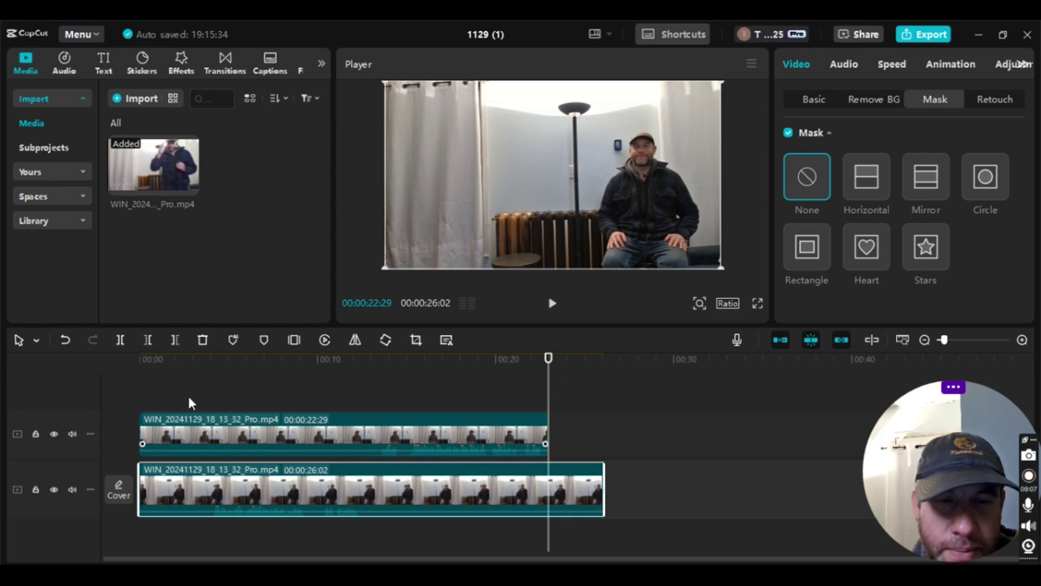
{"action": "left_click", "coordinate": [121, 345]}
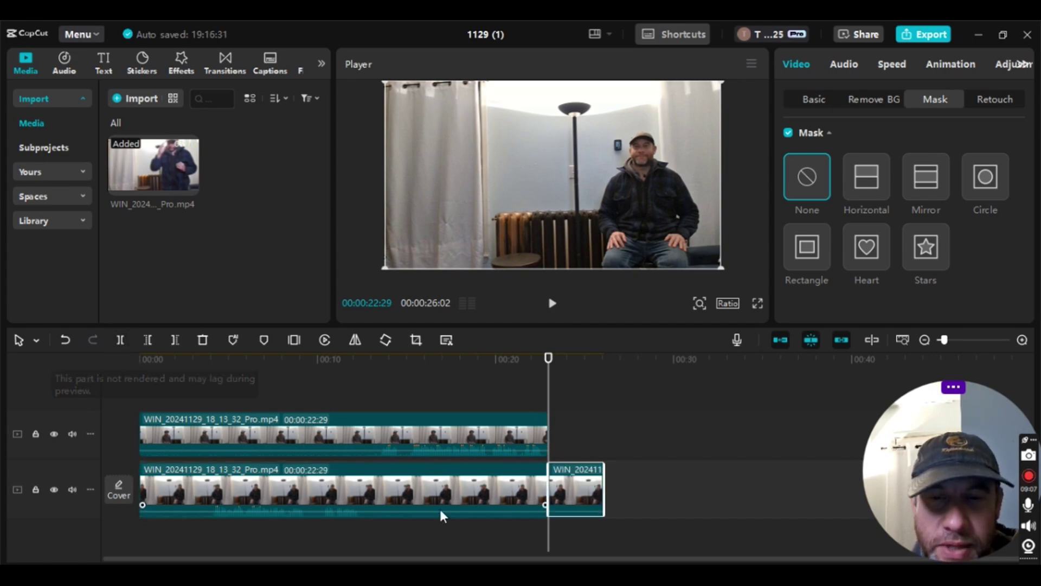
{"action": "right_click", "coordinate": [597, 486]}
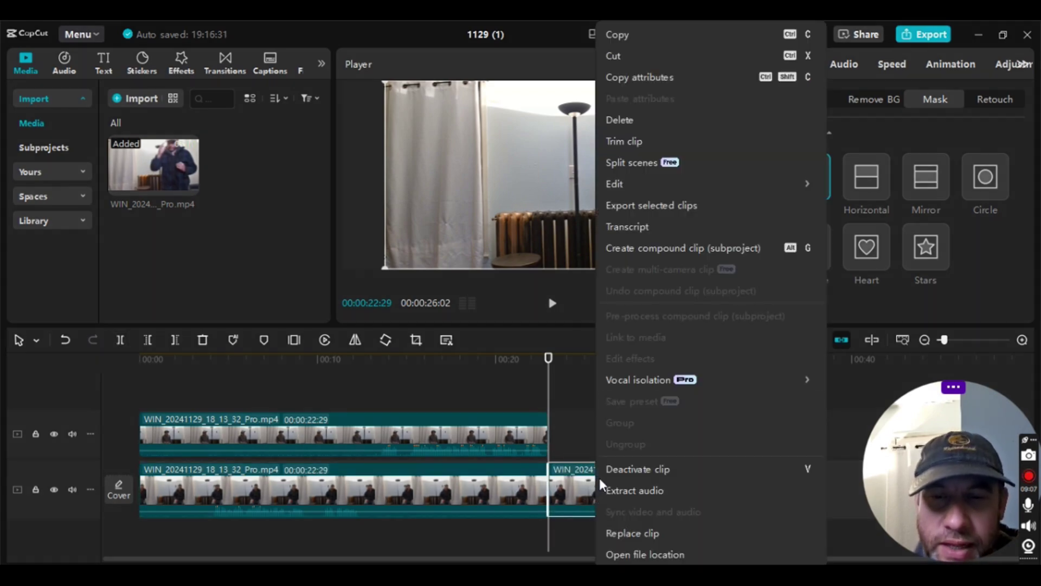
{"action": "left_click", "coordinate": [702, 120]}
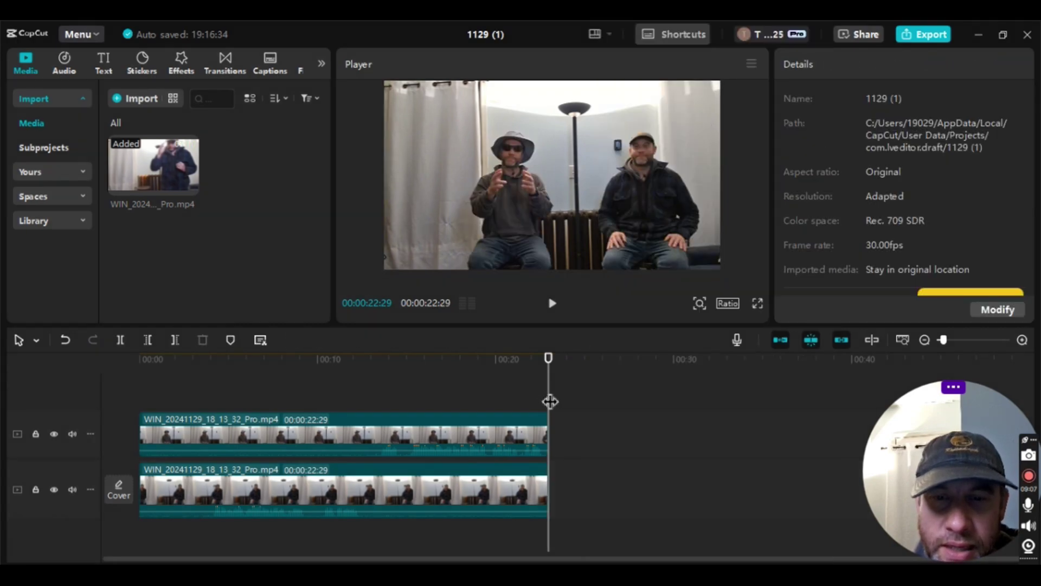
{"action": "left_click_drag", "start_coordinate": [550, 401], "coordinate": [299, 422]}
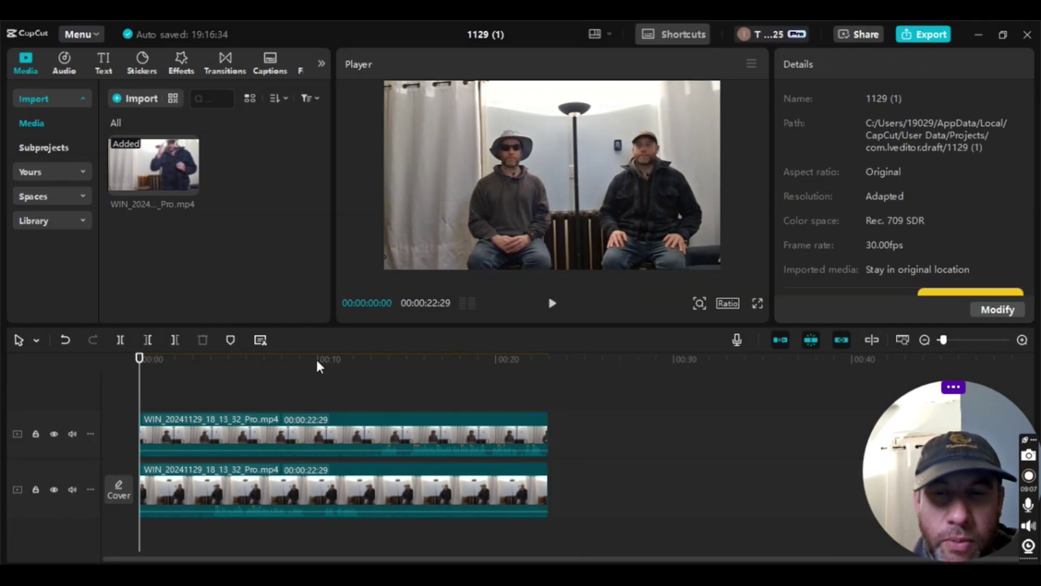
Play the trimmed 22:29 side-by-side clone video in full-screen preview from the start.
{"action": "left_click", "coordinate": [758, 305]}
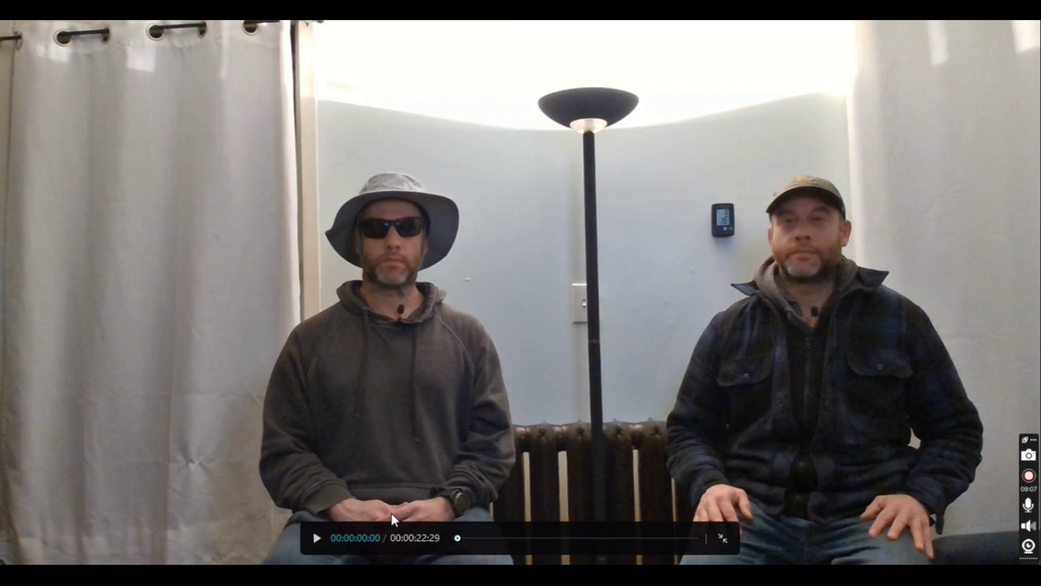
{"action": "left_click", "coordinate": [316, 539]}
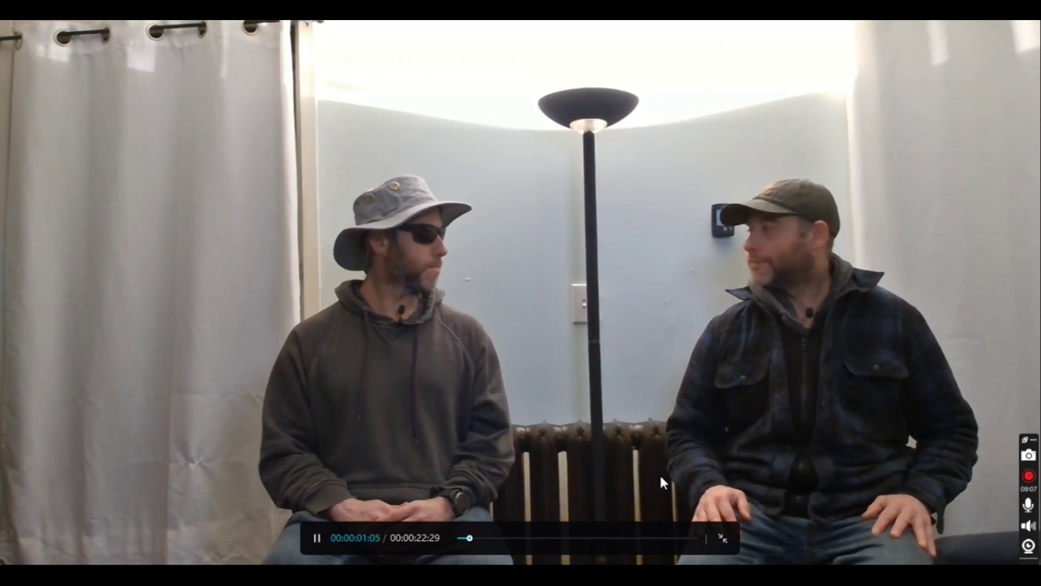